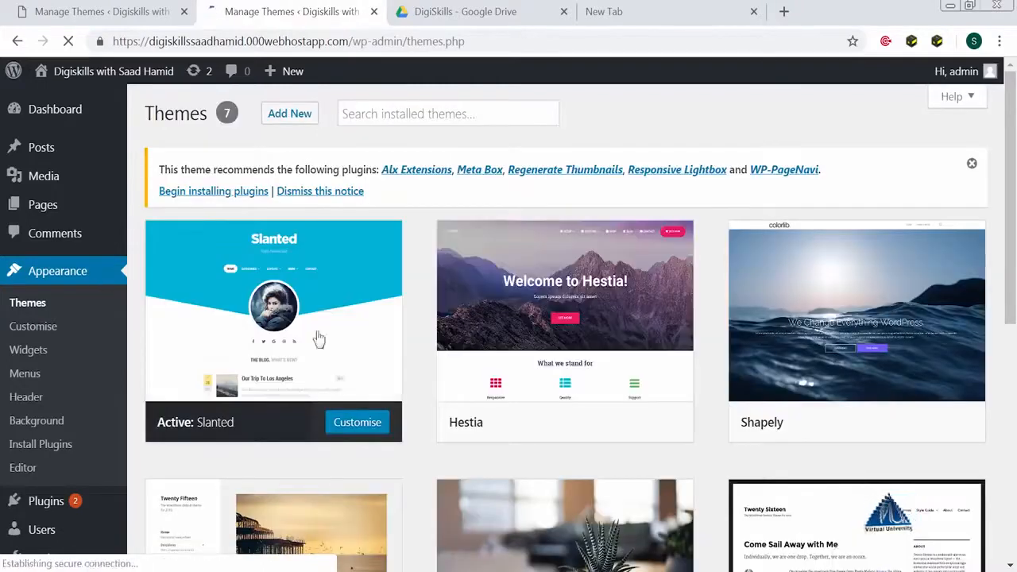
- Scroll down the Themes page to view the installed themes
scroll(737, 476, "down", 1)
scroll(738, 476, "down", 4)
- Activate the Twenty Sixteen theme and open the live site in a new tab
left_click(865, 344)
mouse_move(127, 79)
right_click(176, 78)
left_click(222, 94)
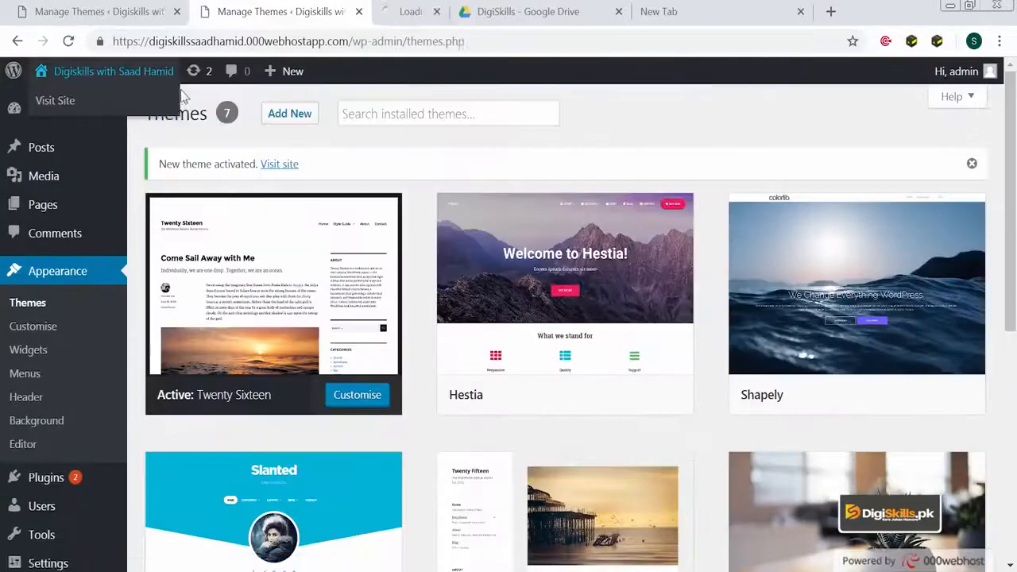
left_click(421, 15)
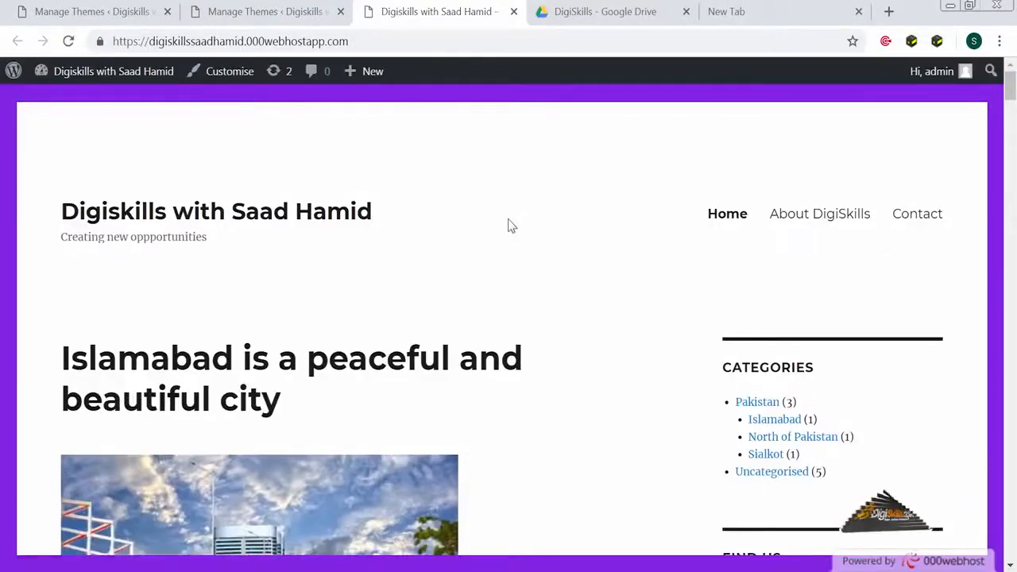
- Review the site's new Twenty Sixteen look, then return to the Themes tab
scroll(866, 414, "down", 7)
scroll(864, 413, "up", 4)
scroll(827, 500, "down", 1)
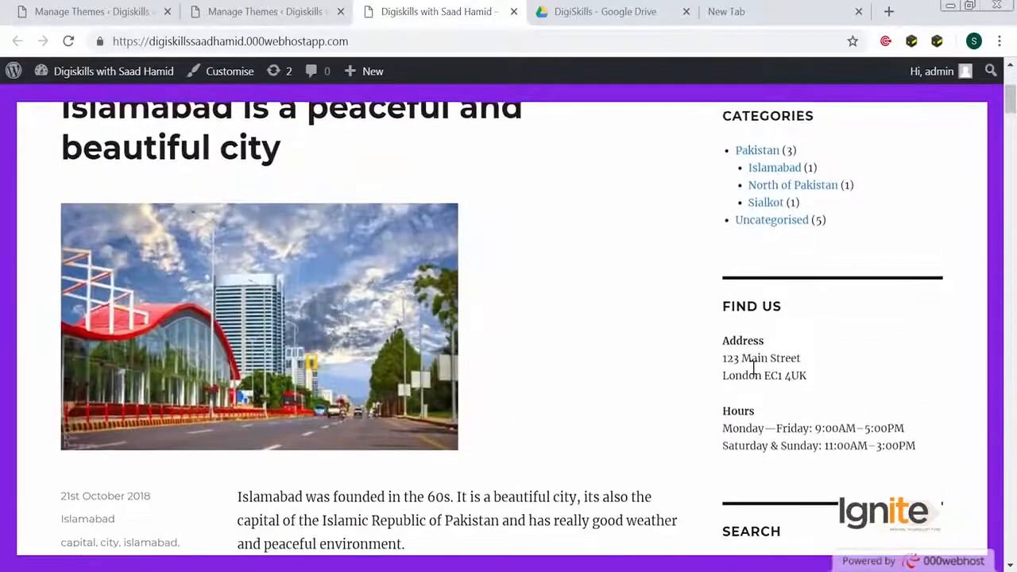
scroll(755, 477, "up", 2)
scroll(753, 495, "up", 1)
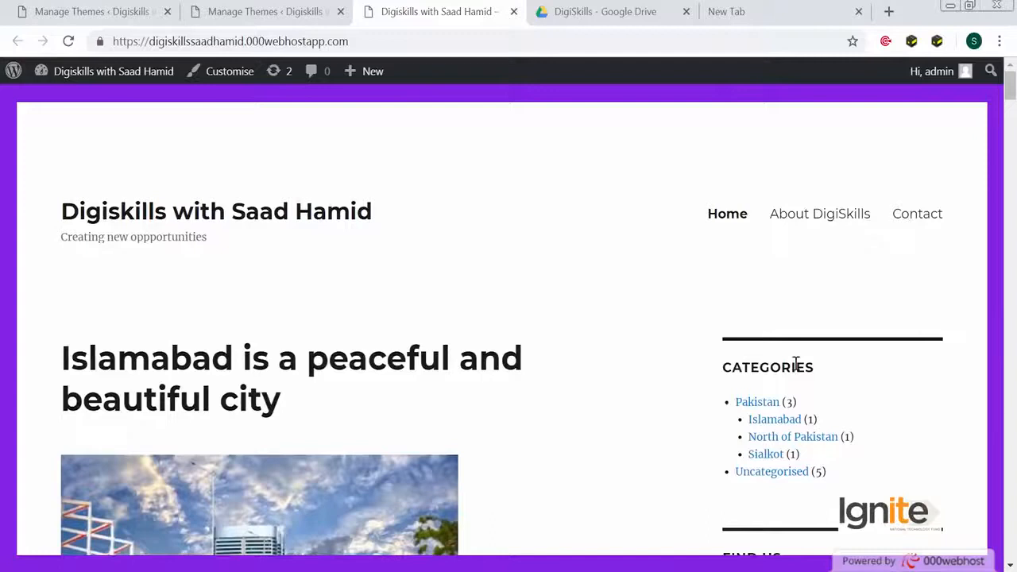
scroll(795, 363, "down", 9)
scroll(782, 294, "down", 4)
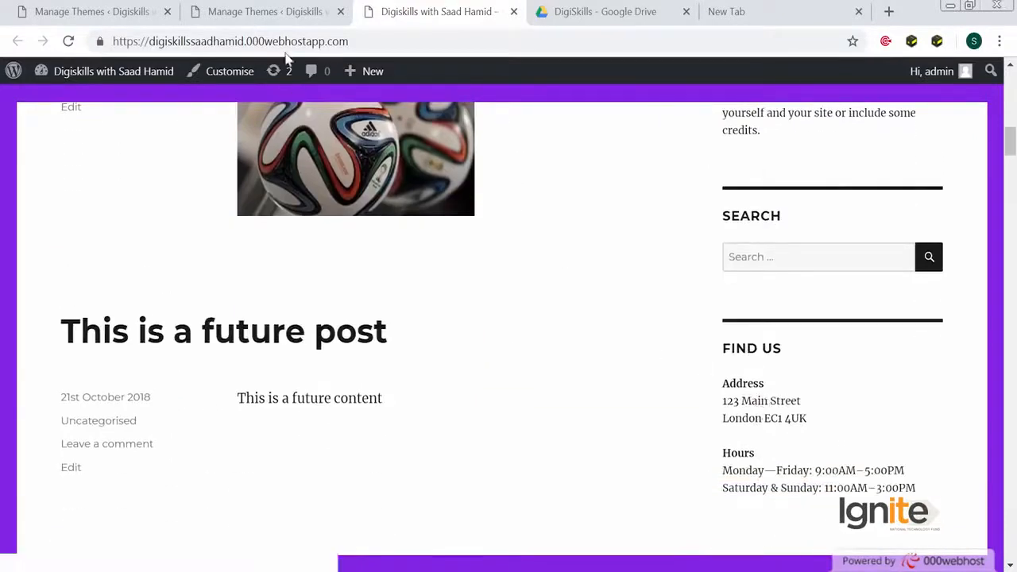
left_click(274, 11)
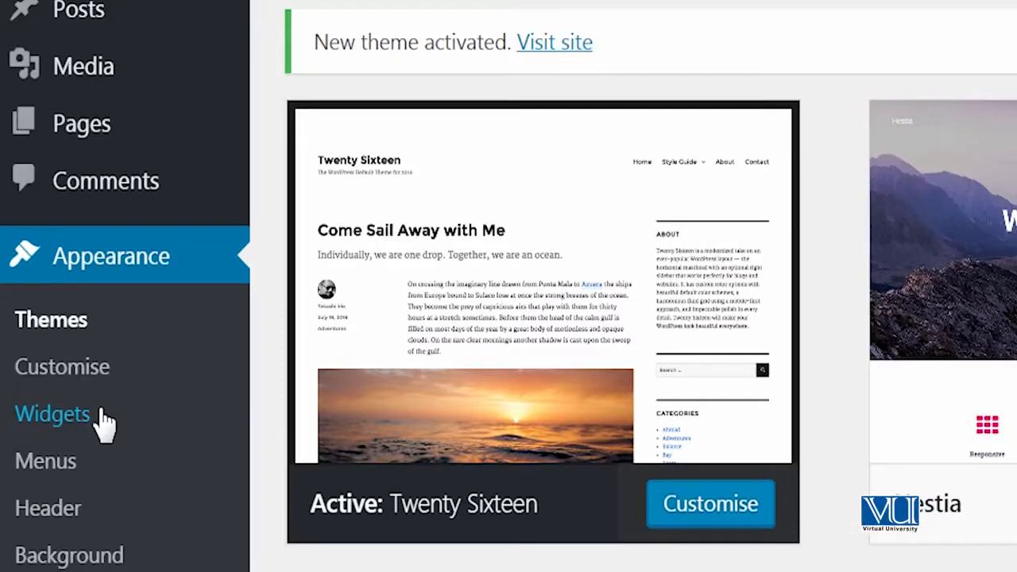
- Load the Widgets admin page in both the admin tab and the live-site tab
left_click(102, 417)
mouse_move(135, 70)
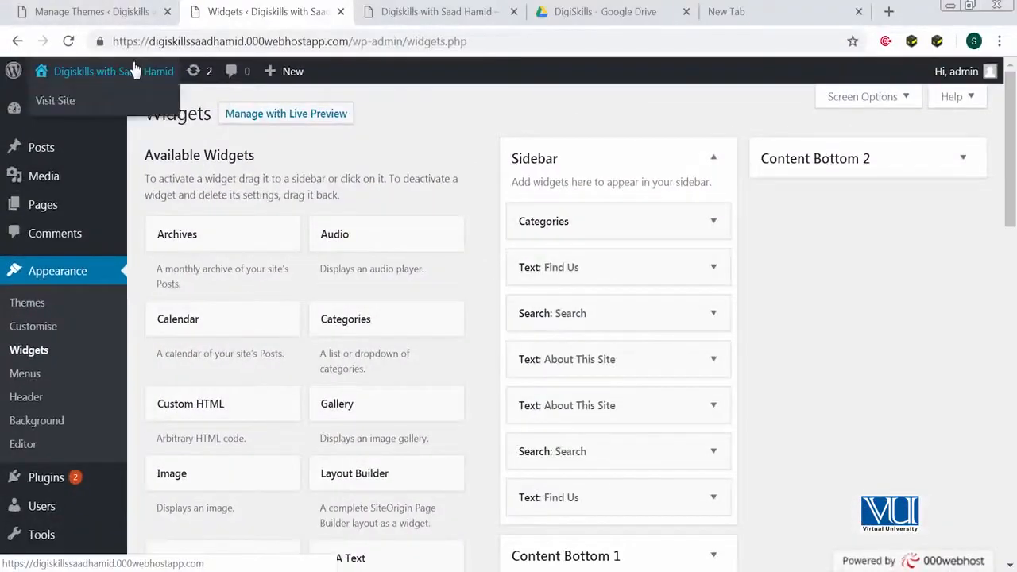
left_click(445, 12)
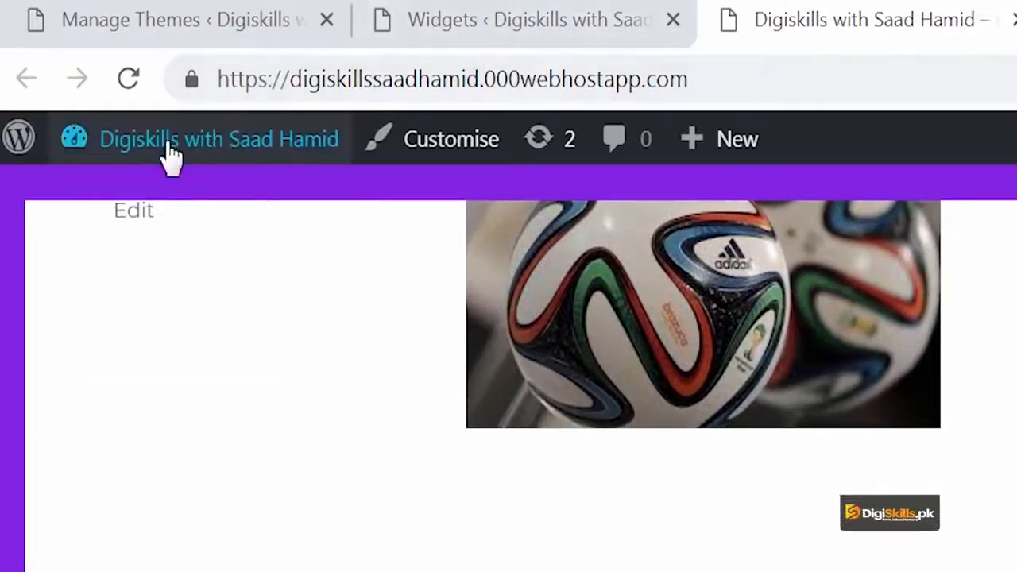
left_click(125, 305)
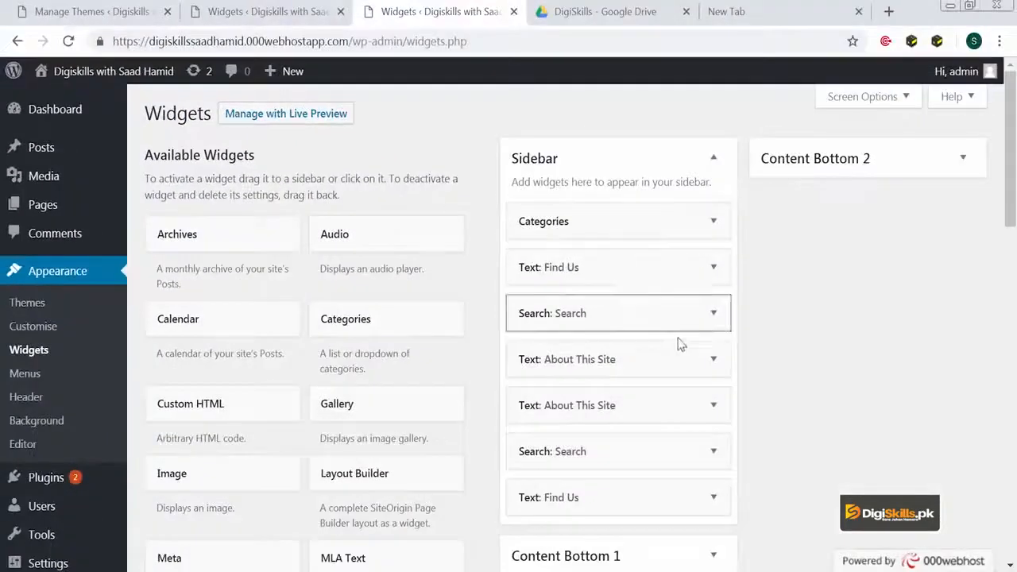
- Compare the widget lists shown in the two Widgets tabs
scroll(680, 333, "down", 3)
scroll(676, 340, "down", 2)
scroll(676, 338, "up", 5)
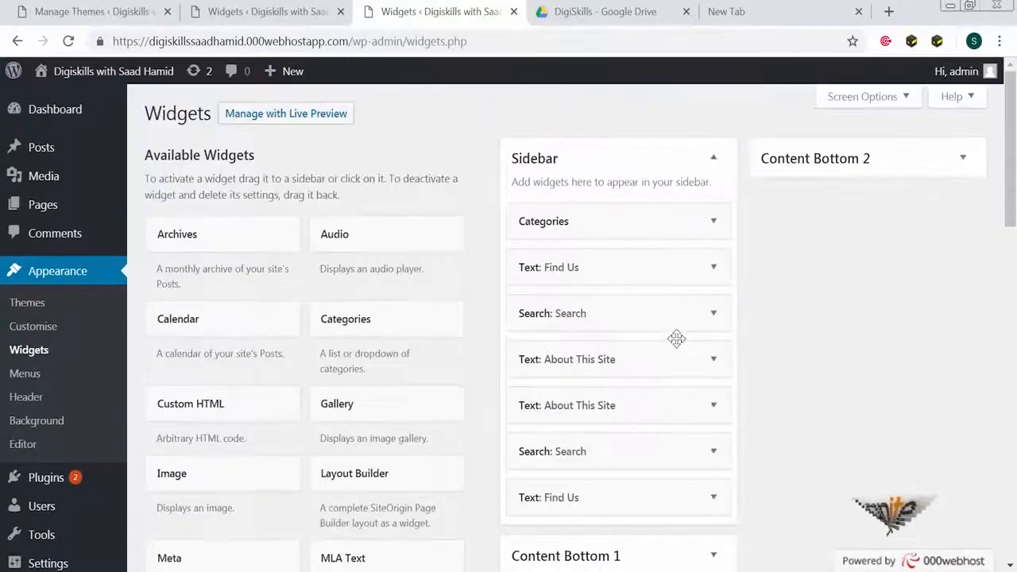
scroll(678, 342, "down", 1)
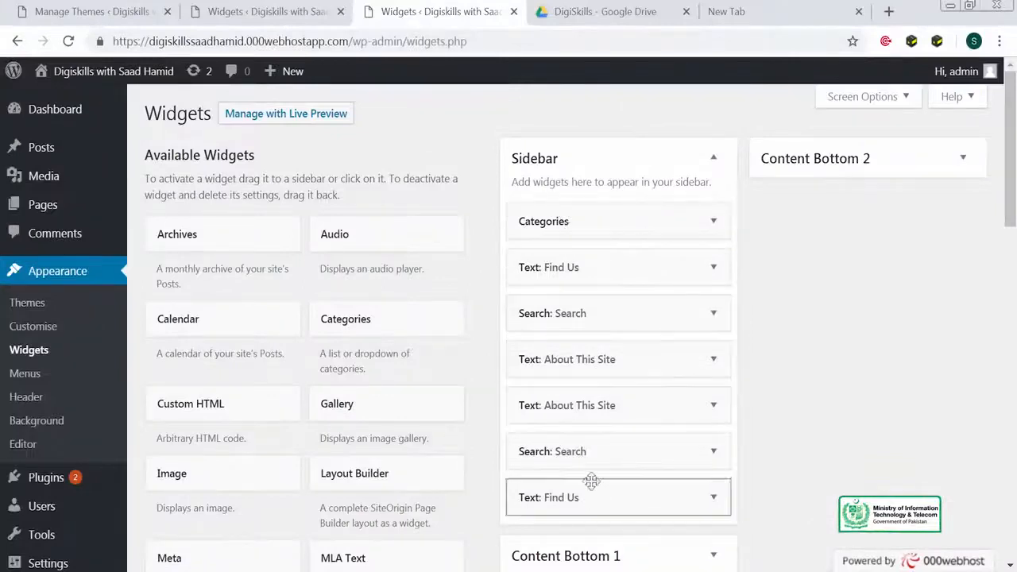
left_click(262, 13)
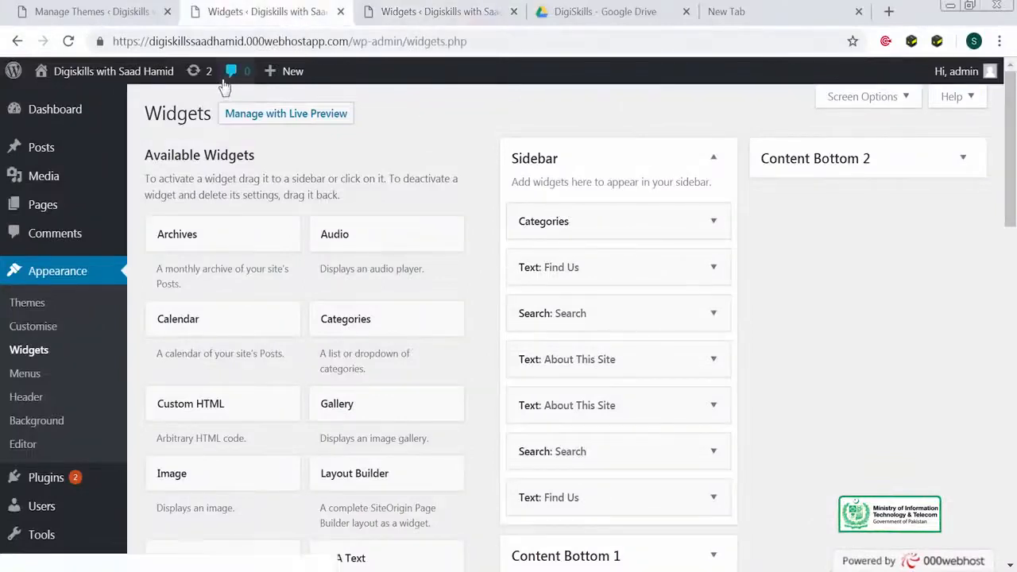
mouse_move(168, 80)
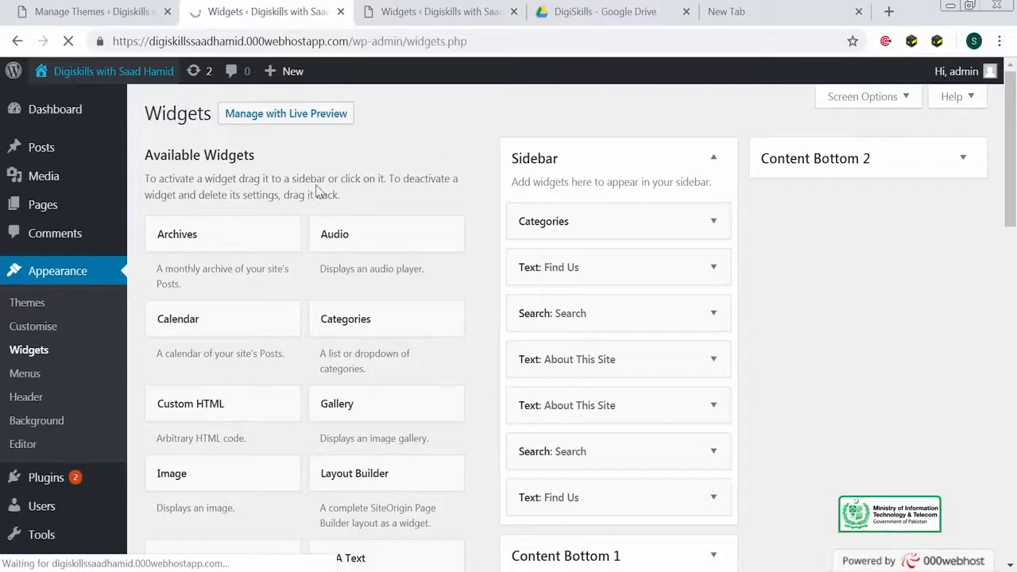
scroll(726, 238, "down", 5)
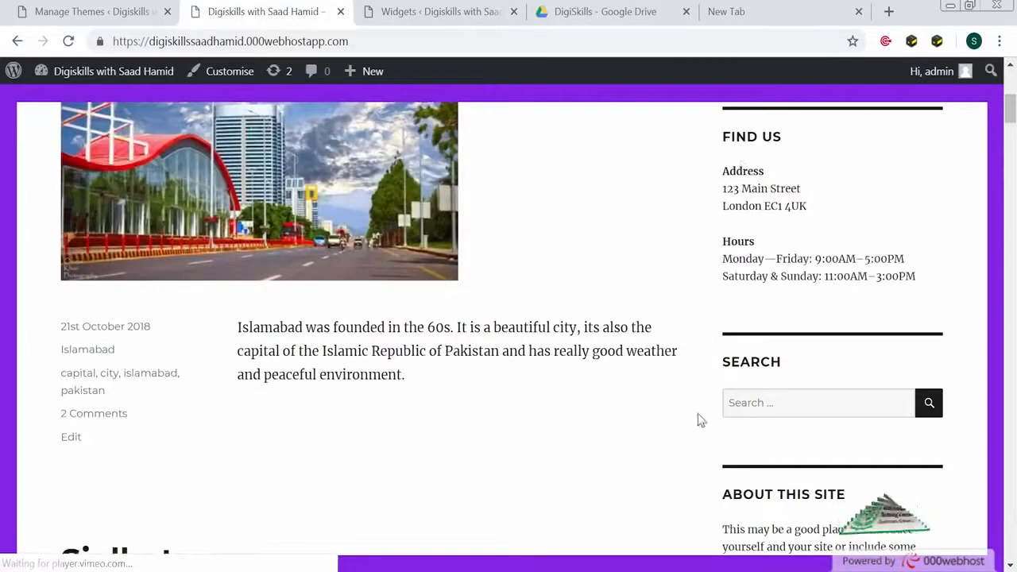
left_click(458, 19)
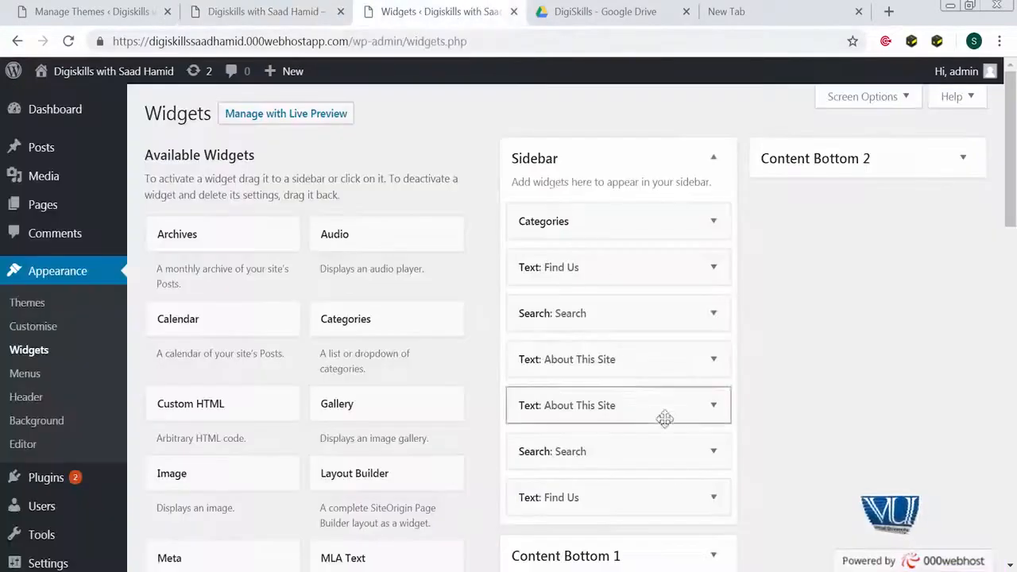
- Delete the duplicate Text: Find Us widget
left_click(714, 502)
scroll(628, 440, "down", 5)
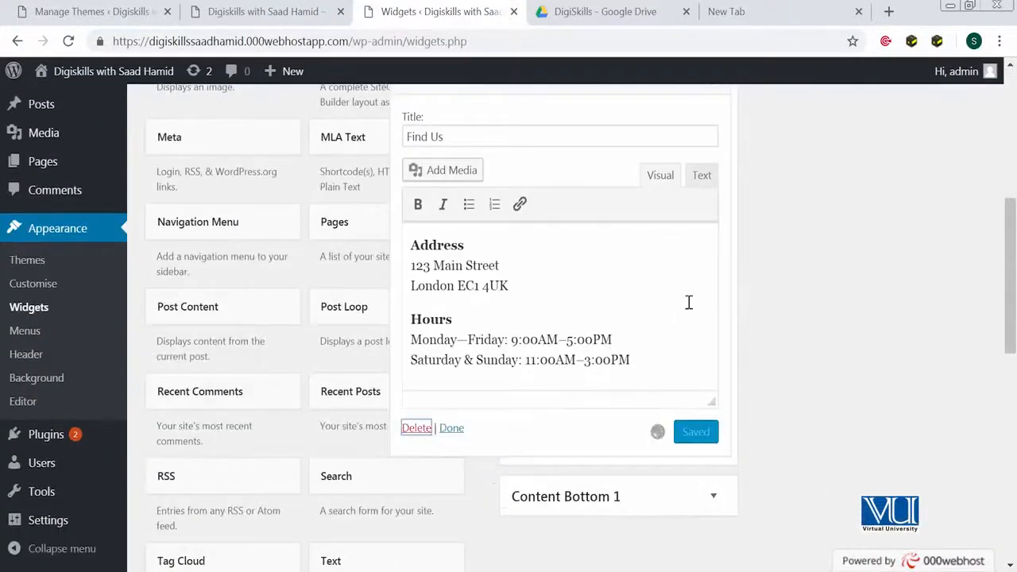
scroll(689, 298, "up", 3)
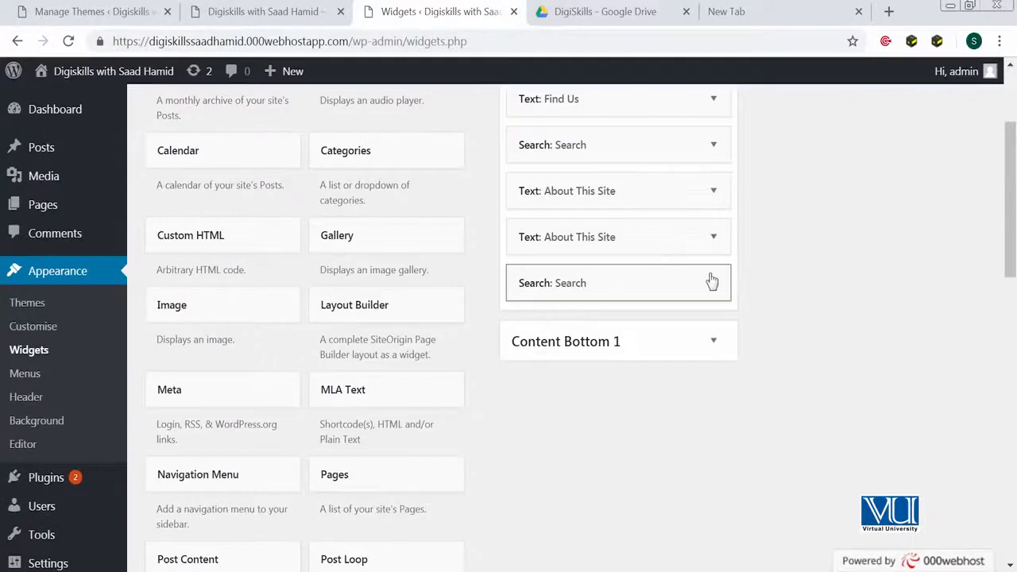
- Move the extra About This Site and Search widgets into Content Bottom 1
left_click(712, 237)
scroll(450, 500, "down", 2)
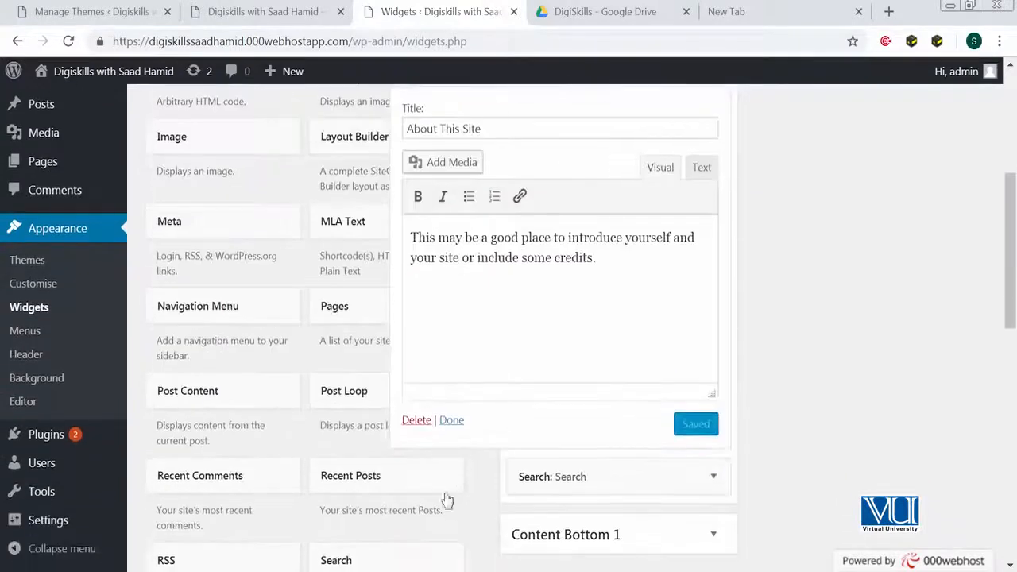
scroll(617, 316, "up", 3)
left_click_drag(617, 315, 649, 297)
scroll(635, 324, "down", 2)
left_click(706, 270)
left_click_drag(588, 150, 606, 229)
scroll(606, 229, "up", 3)
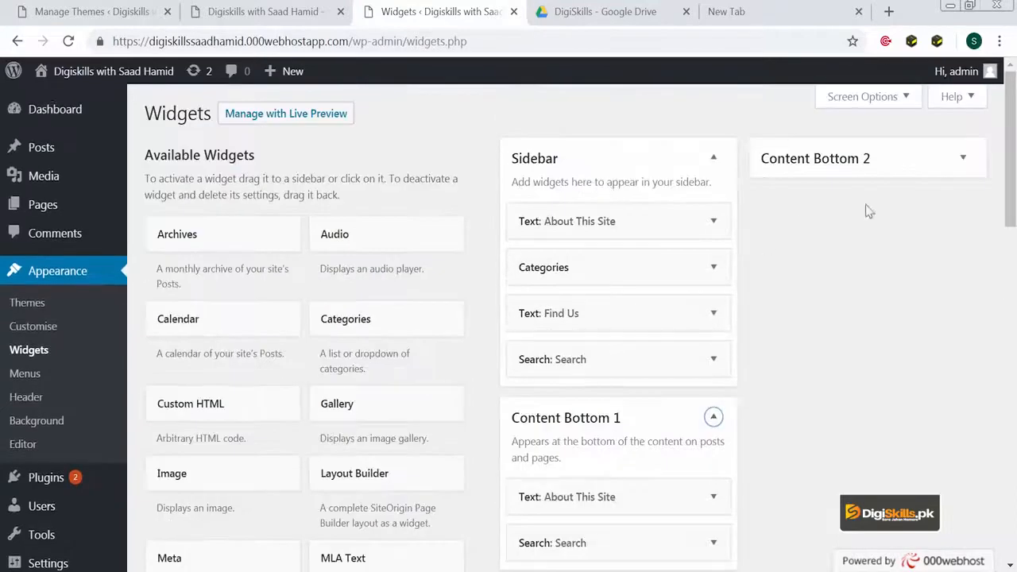
left_click(962, 163)
- Add a Gallery widget to Content Bottom 2 and open its Media Library picker
left_click_drag(381, 404, 857, 234)
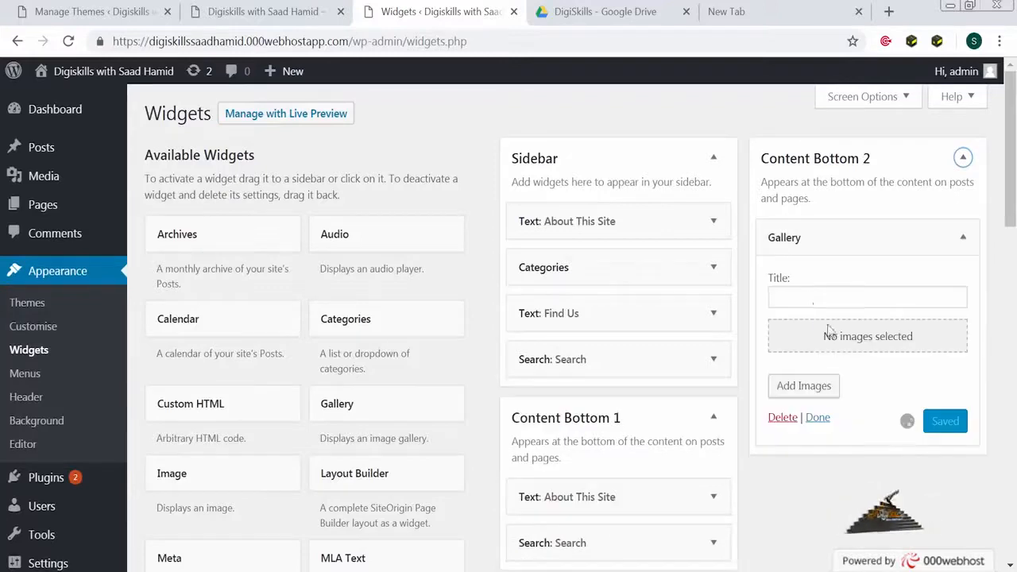
left_click(866, 347)
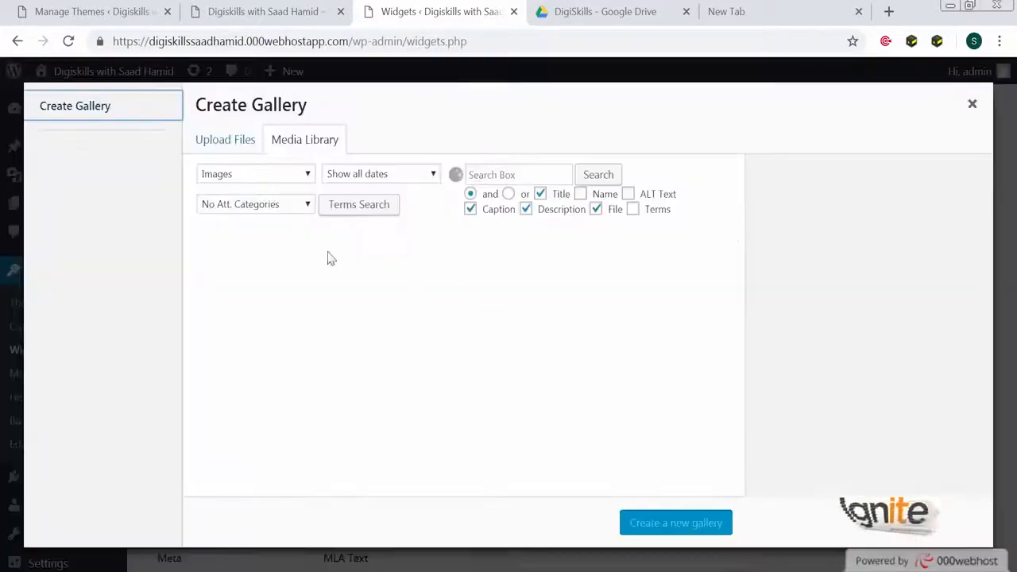
left_click(220, 138)
left_click(310, 146)
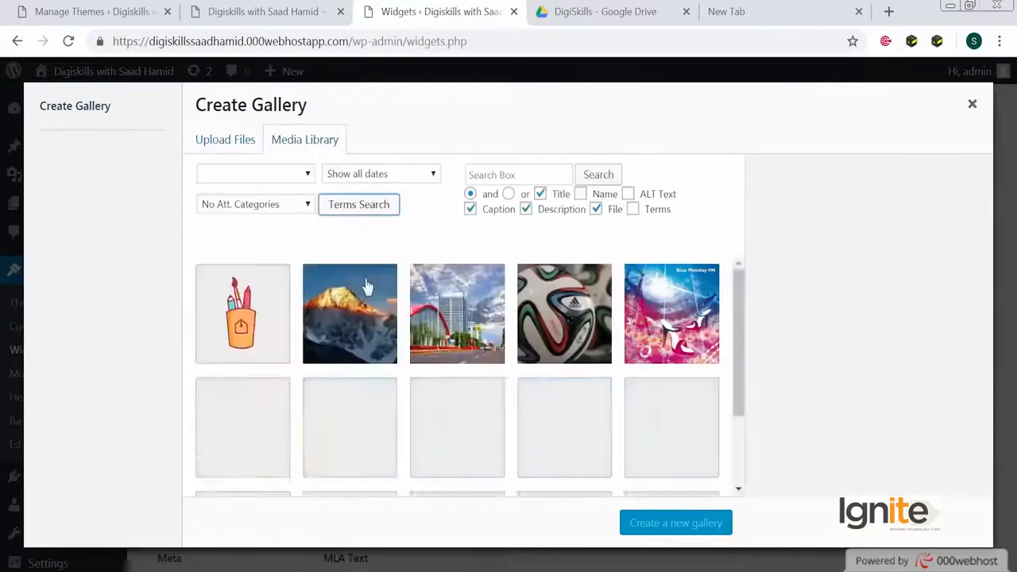
- Build a gallery from the mountain, Islamabad, football and pink images and save the widget
left_click(332, 312)
left_click(457, 322)
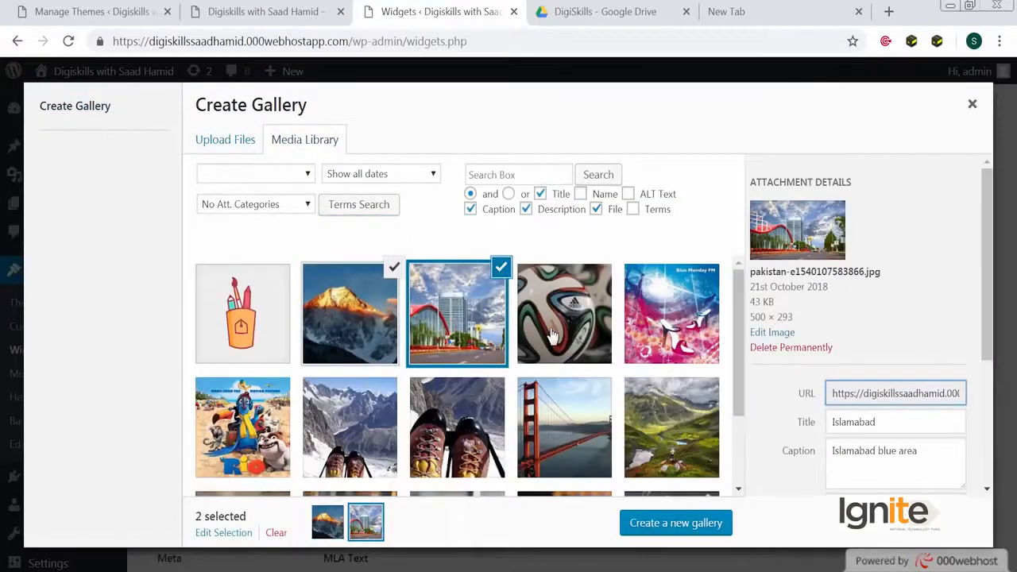
left_click(553, 335)
left_click(687, 351)
left_click(650, 526)
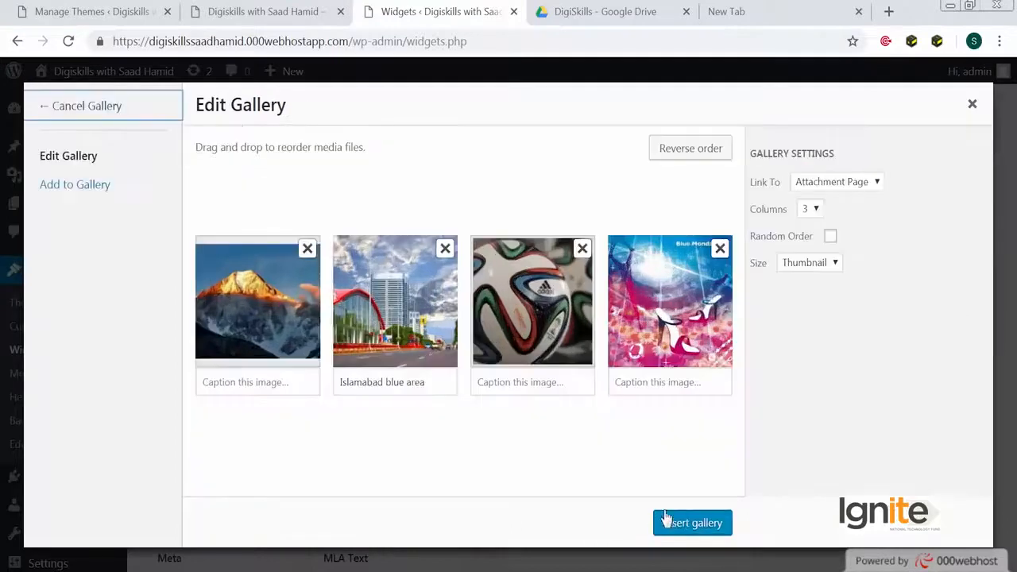
left_click(663, 520)
scroll(950, 548, "down", 3)
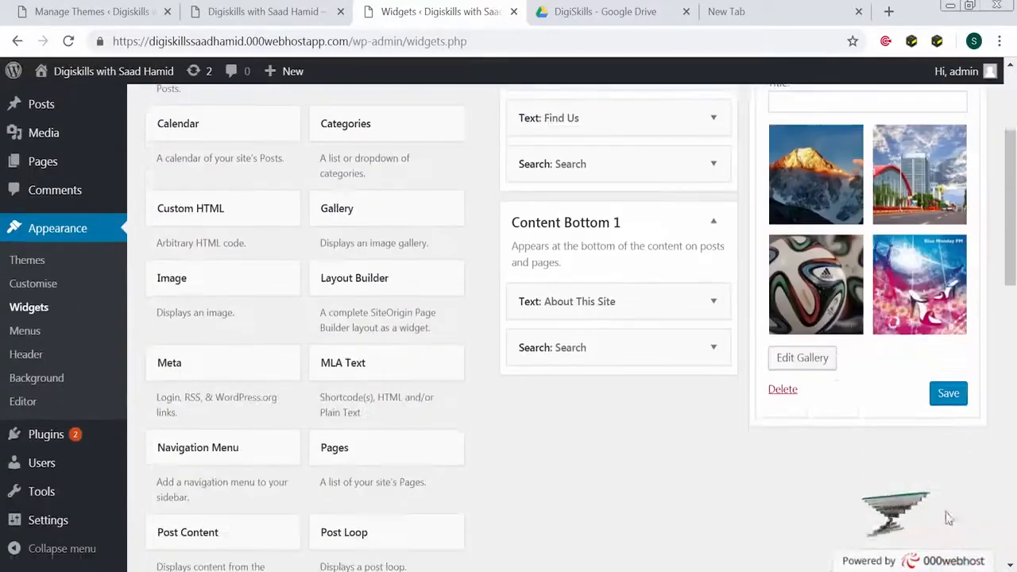
left_click(946, 399)
scroll(417, 180, "up", 2)
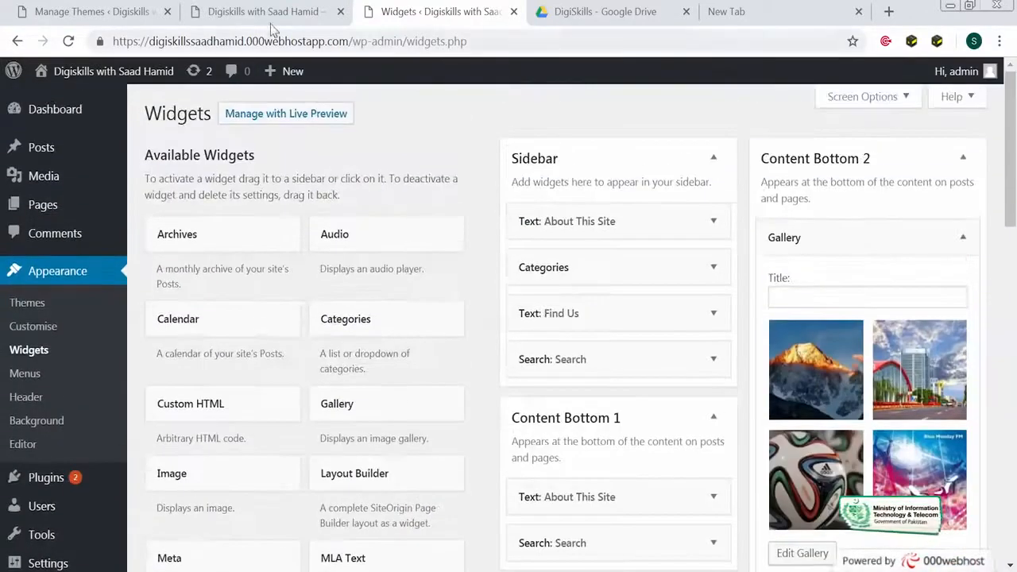
- Check the new bottom widgets on the site's front page
left_click(270, 28)
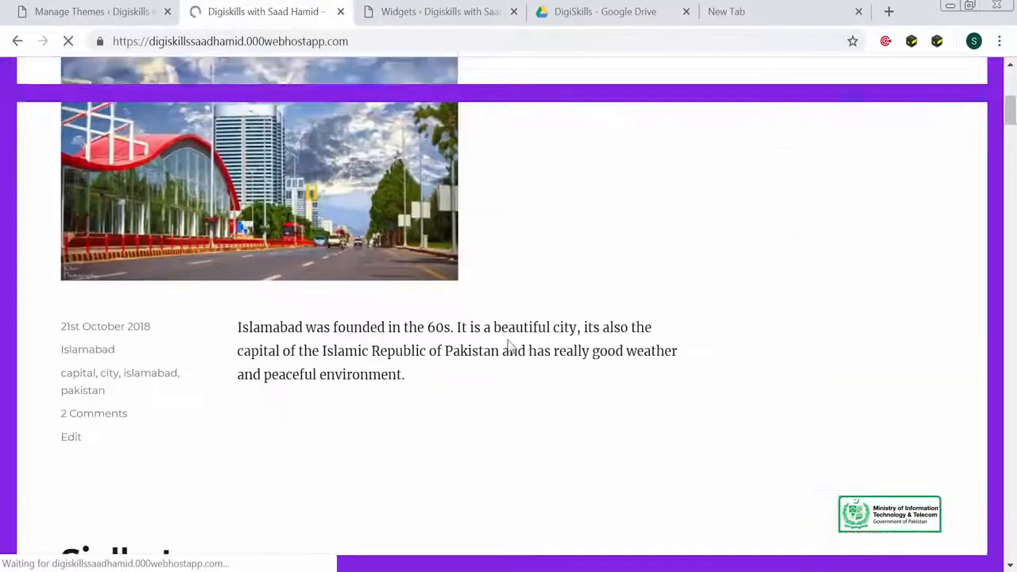
scroll(518, 348, "down", 15)
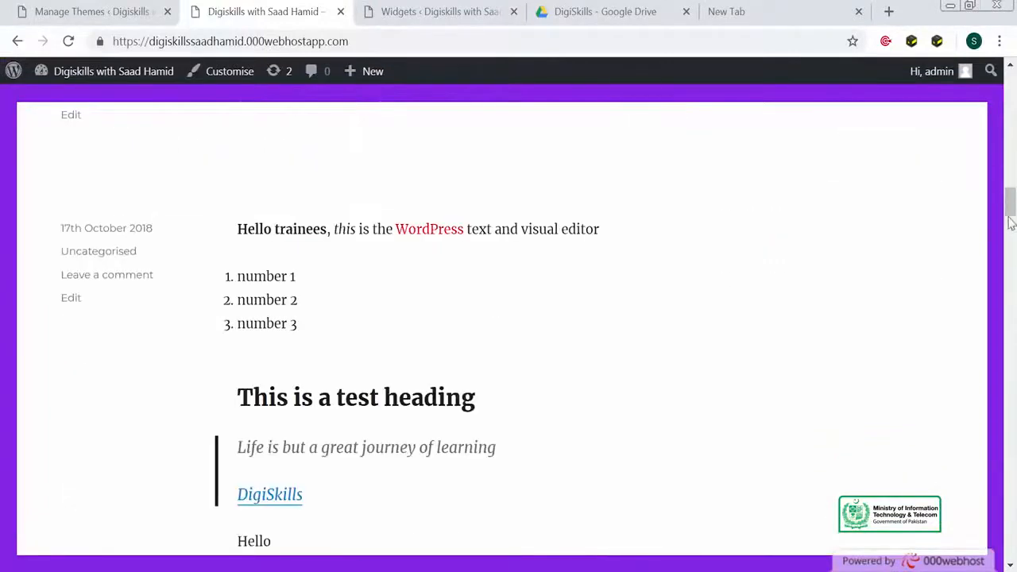
left_click_drag(1010, 224, 1011, 88)
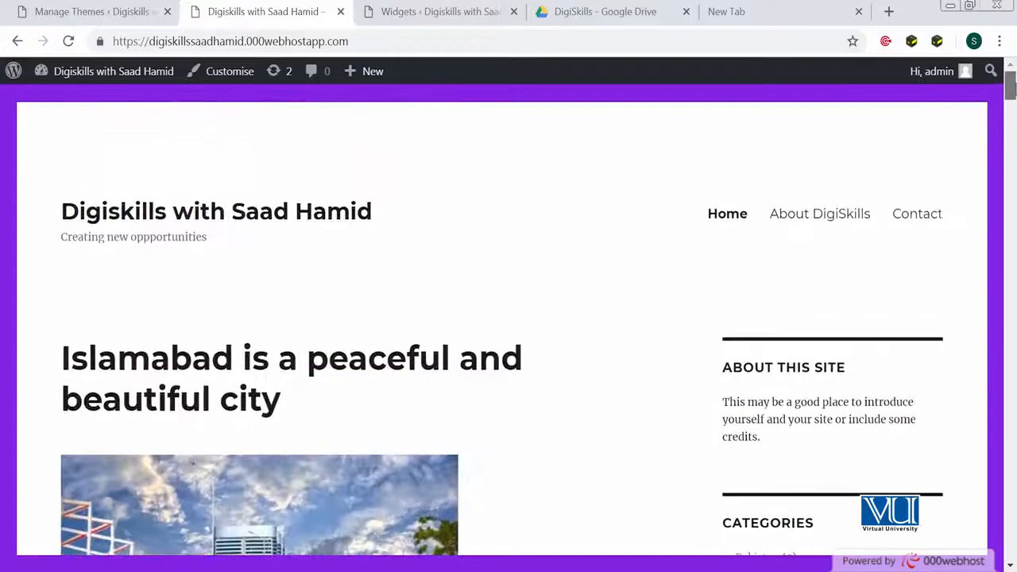
scroll(477, 77, "down", 20)
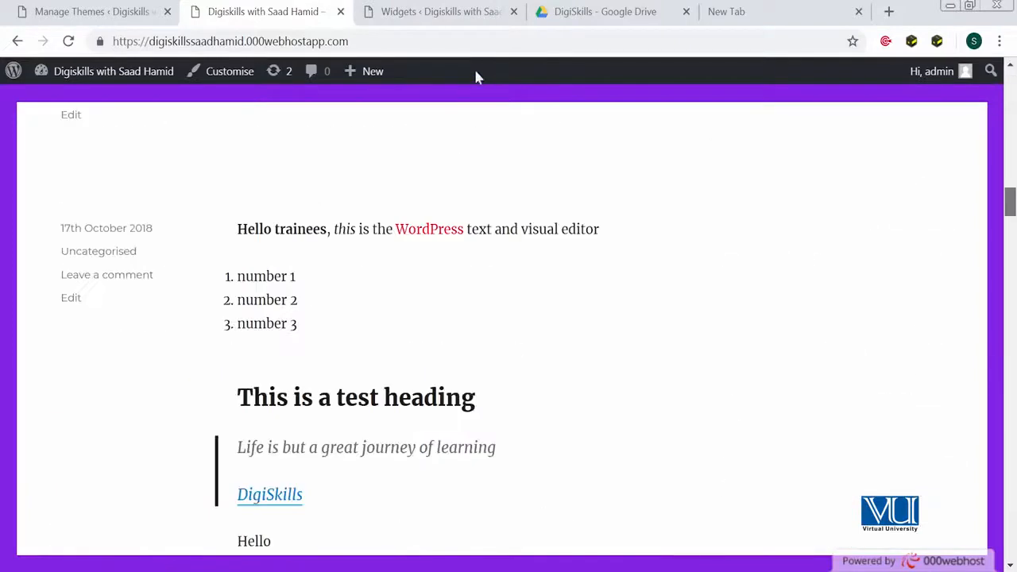
left_click(431, 10)
- Collapse the Gallery widget and place a Calendar widget at the top of the Sidebar
scroll(715, 409, "down", 3)
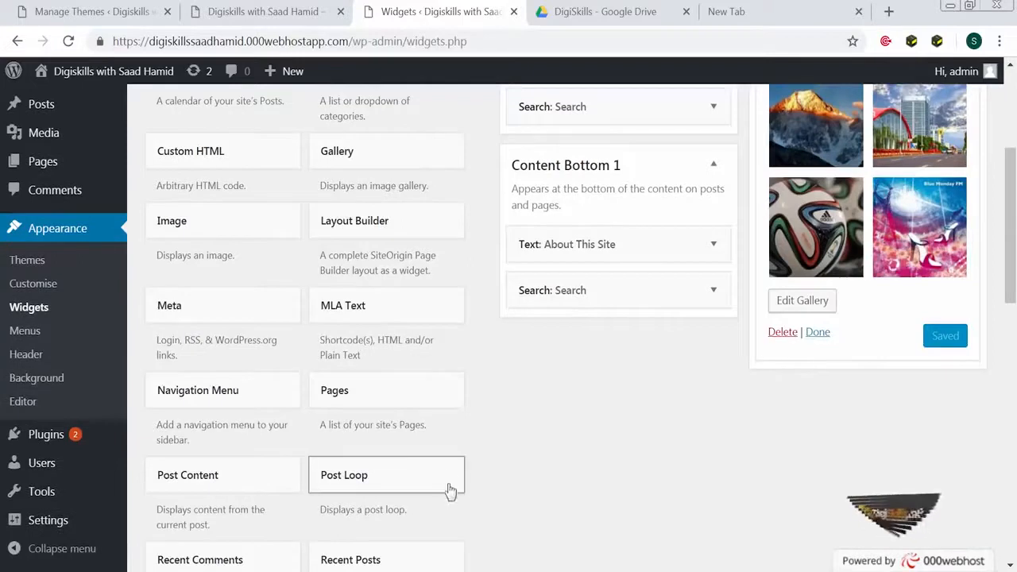
scroll(684, 381, "up", 1)
scroll(693, 382, "up", 1)
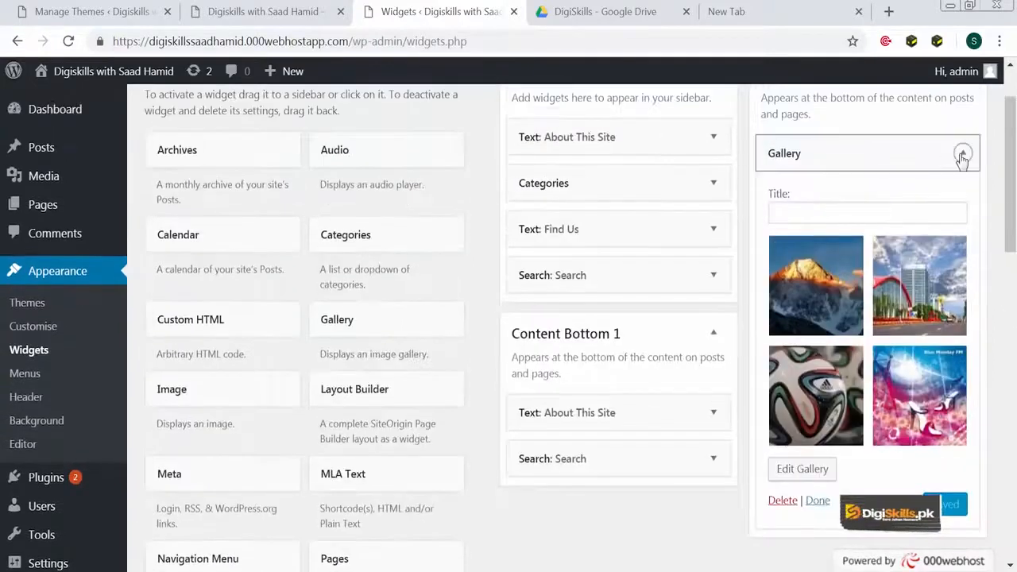
left_click(962, 157)
scroll(322, 509, "up", 1)
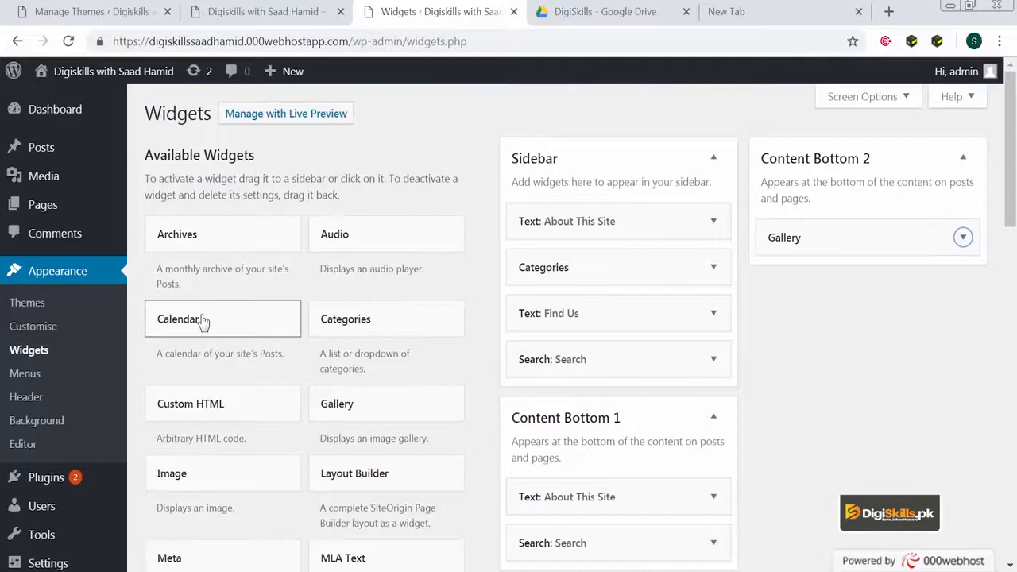
left_click_drag(206, 322, 663, 231)
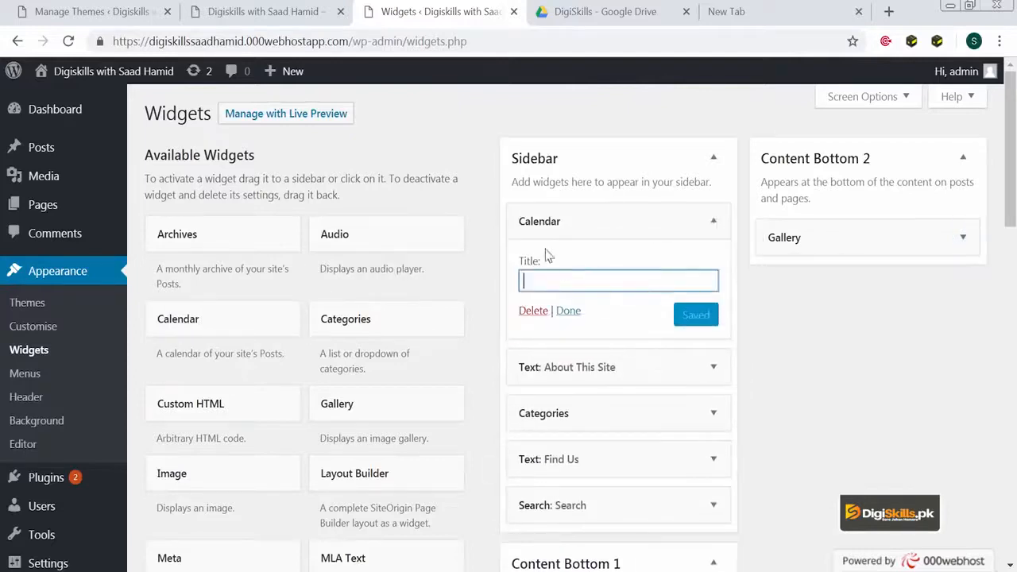
- Reload the site's front page to show the October 2018 calendar in the sidebar
left_click(268, 22)
left_click(253, 41)
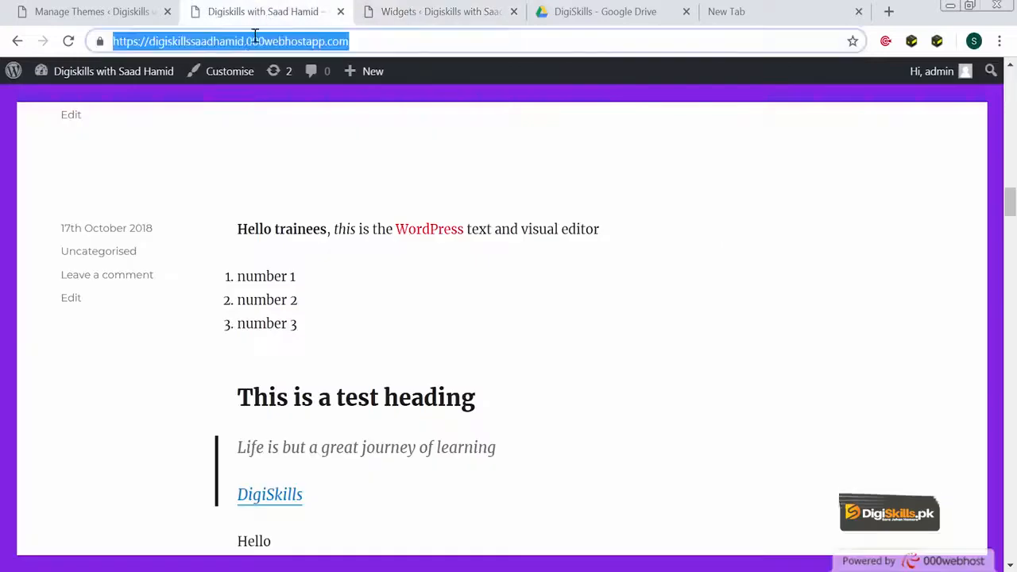
key("Return")
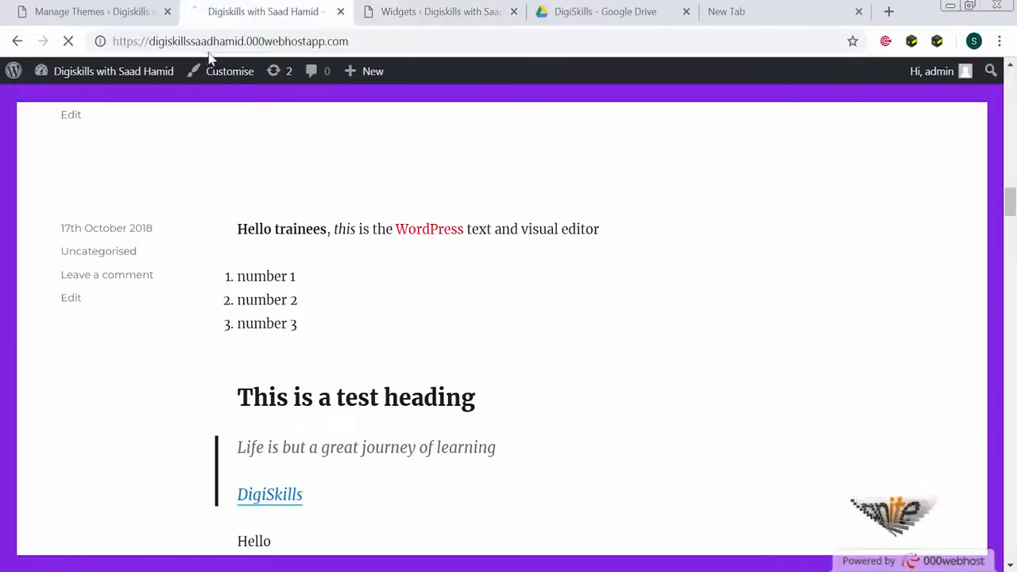
scroll(249, 284, "down", 15)
scroll(249, 285, "up", 3)
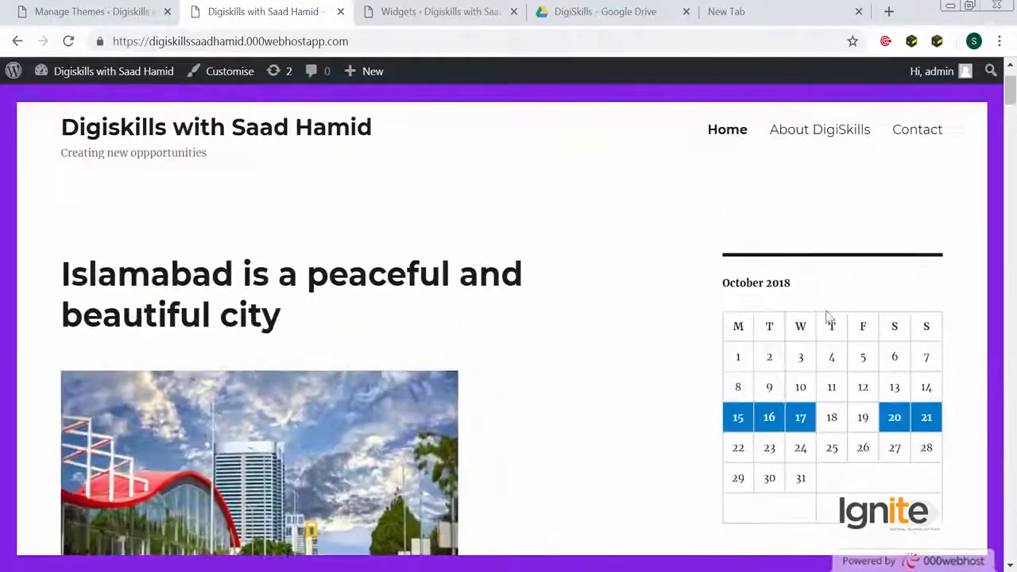
- Clear the inactive widgets on the Widgets page
left_click(439, 17)
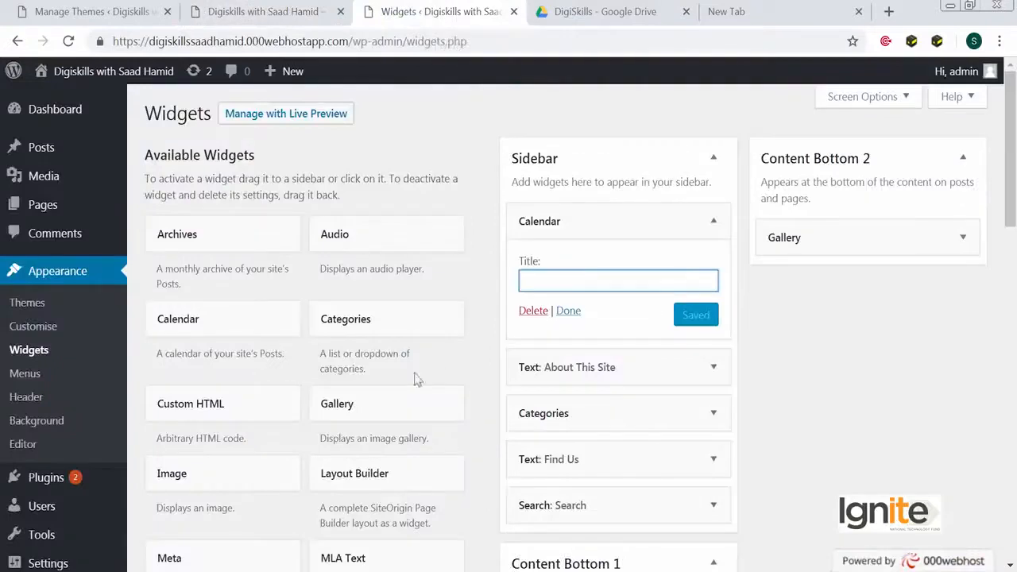
scroll(417, 380, "down", 2)
left_click_drag(277, 306, 887, 223)
scroll(356, 413, "down", 3)
scroll(355, 413, "down", 5)
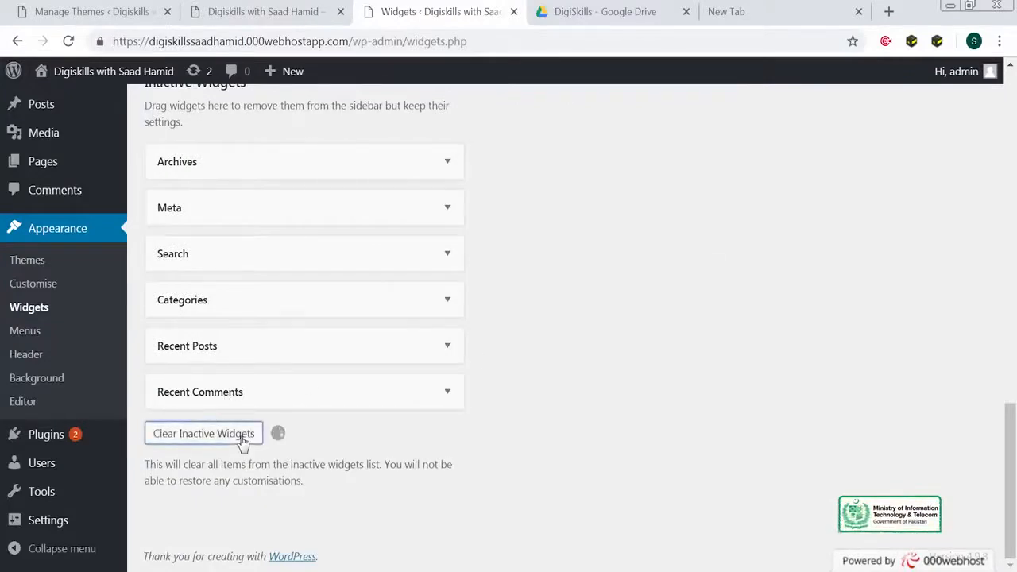
scroll(243, 441, "up", 10)
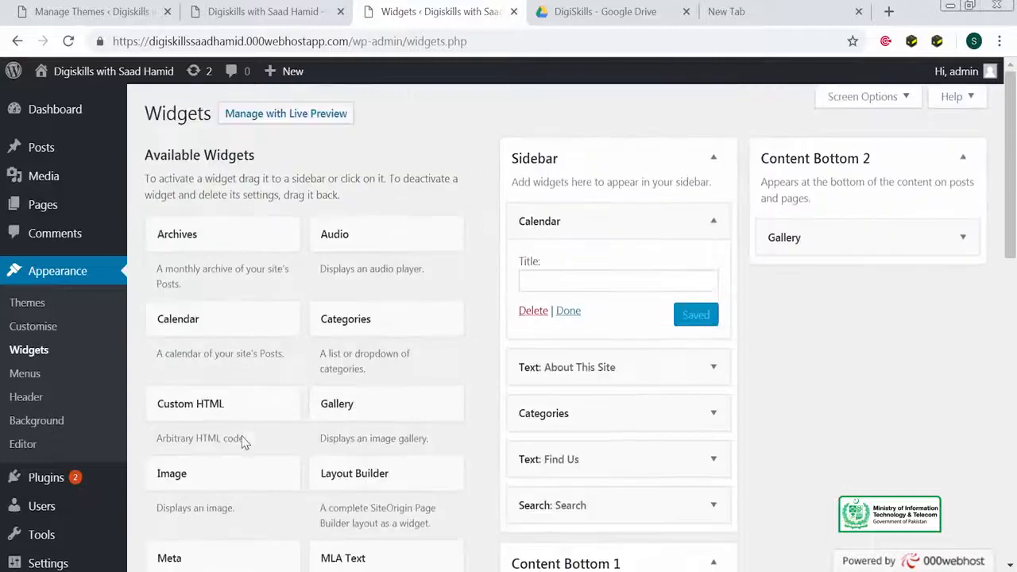
- Put an Image widget showing the mountain photo at the top of the Sidebar
left_click_drag(216, 478, 628, 208)
left_click(634, 326)
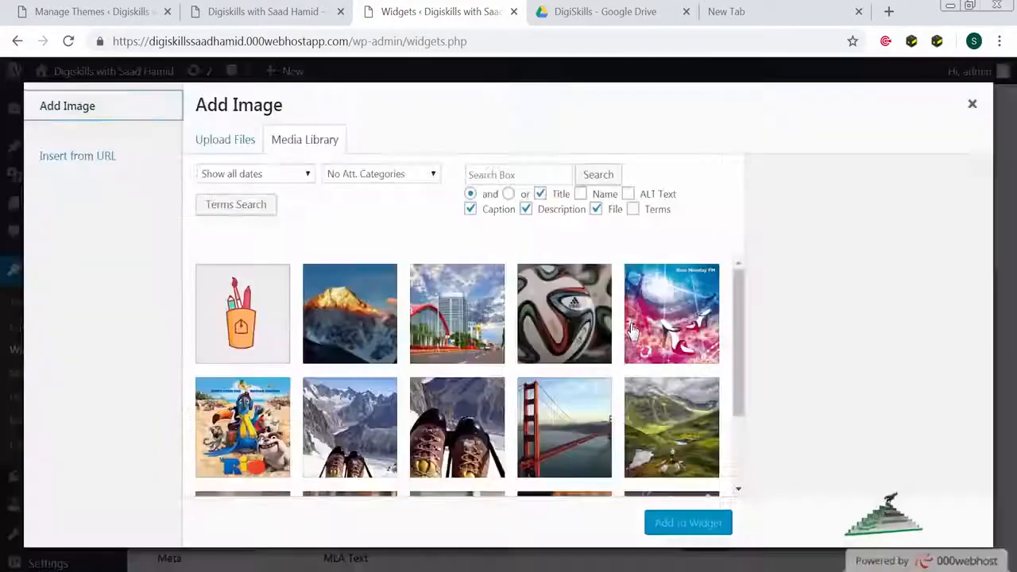
left_click(352, 320)
left_click(686, 523)
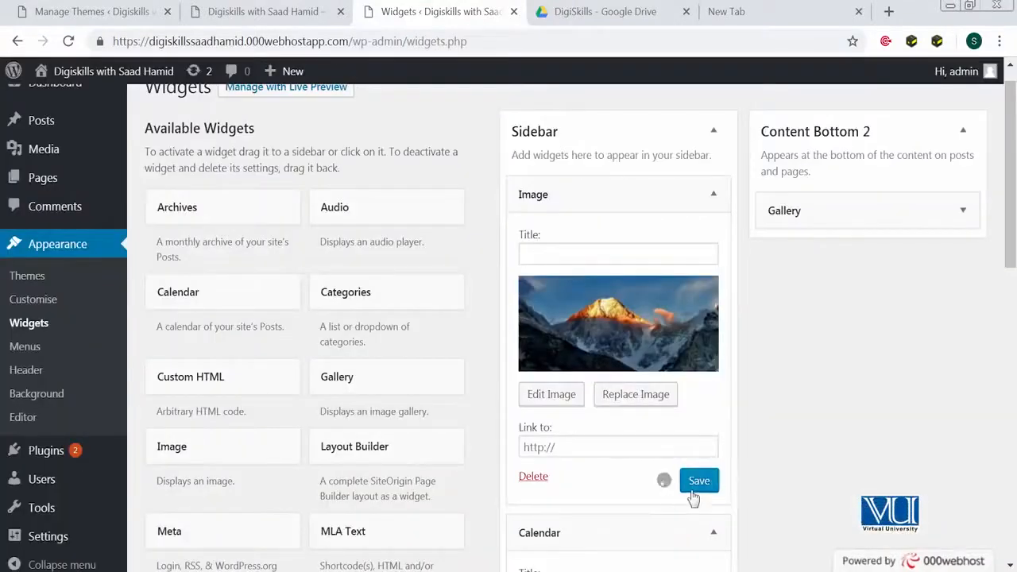
left_click(311, 13)
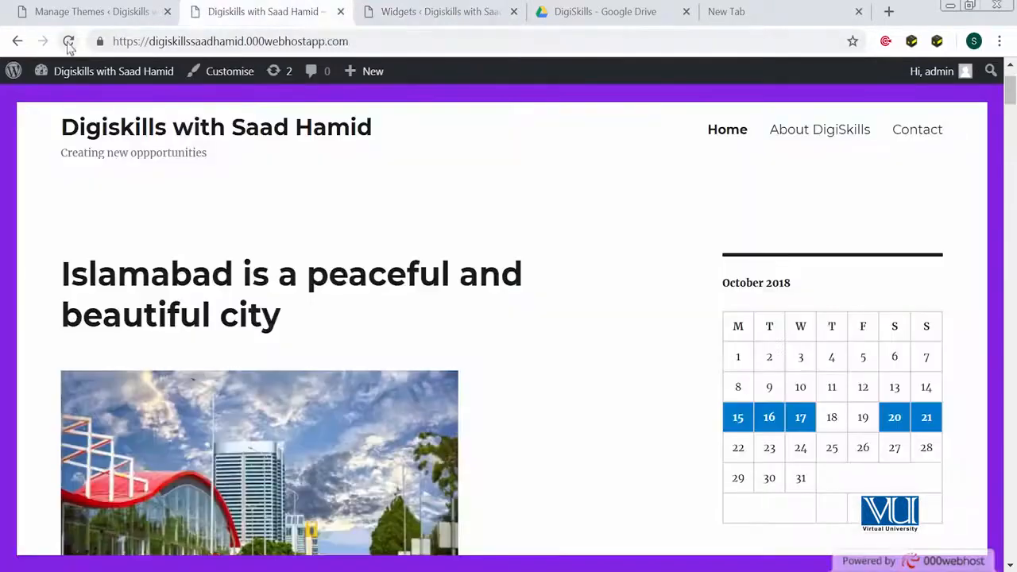
left_click(69, 42)
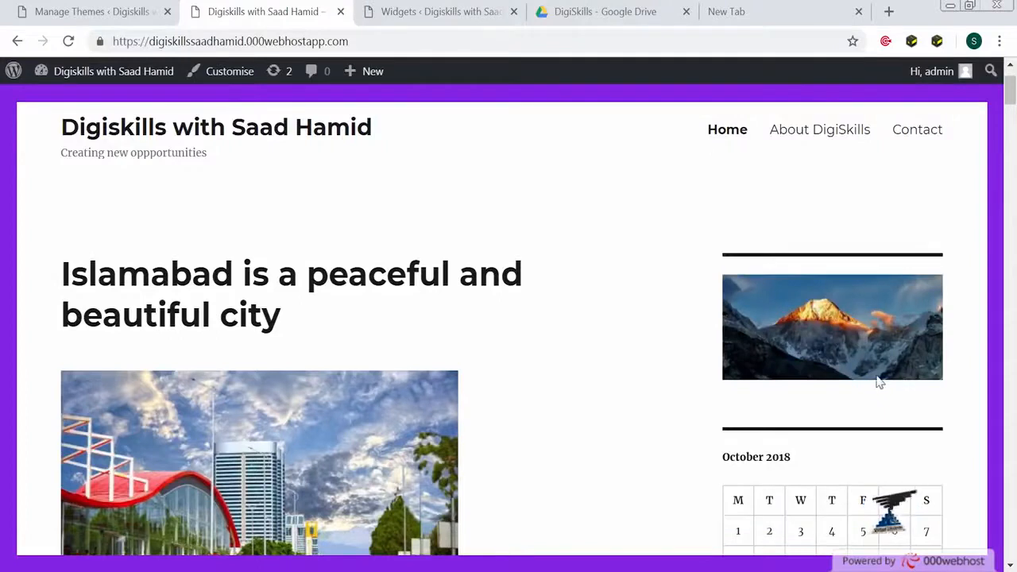
left_click(409, 14)
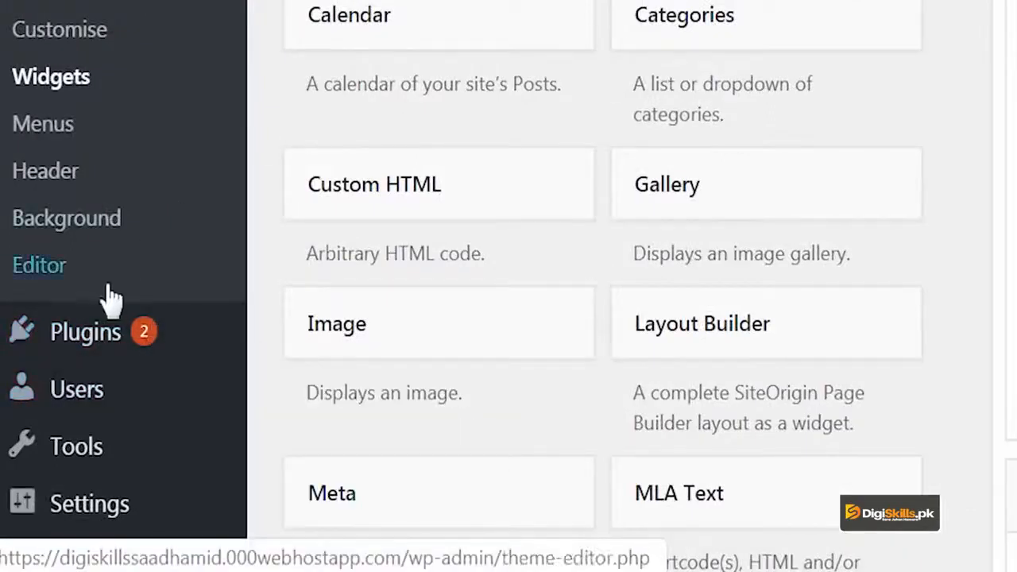
- Search Add New Plugins for 'widget' and browse the results to Contact Widgets
mouse_move(112, 332)
left_click(336, 397)
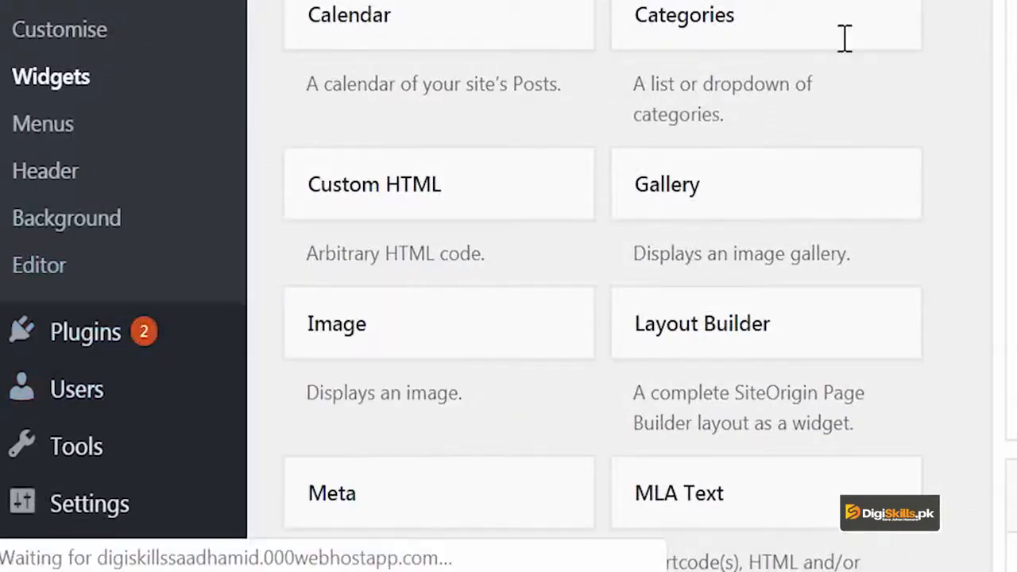
type("widget")
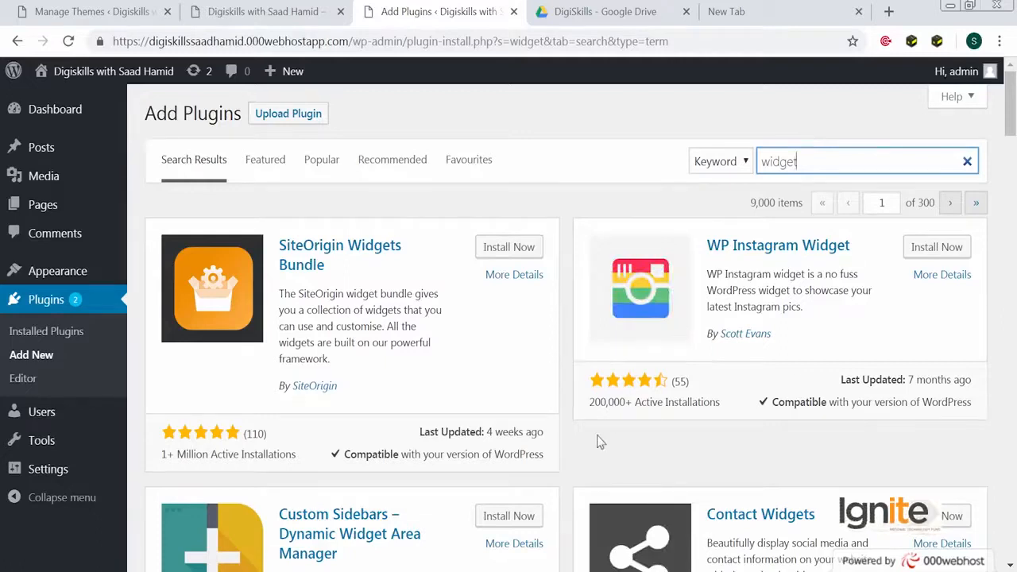
scroll(600, 443, "down", 2)
scroll(771, 469, "down", 1)
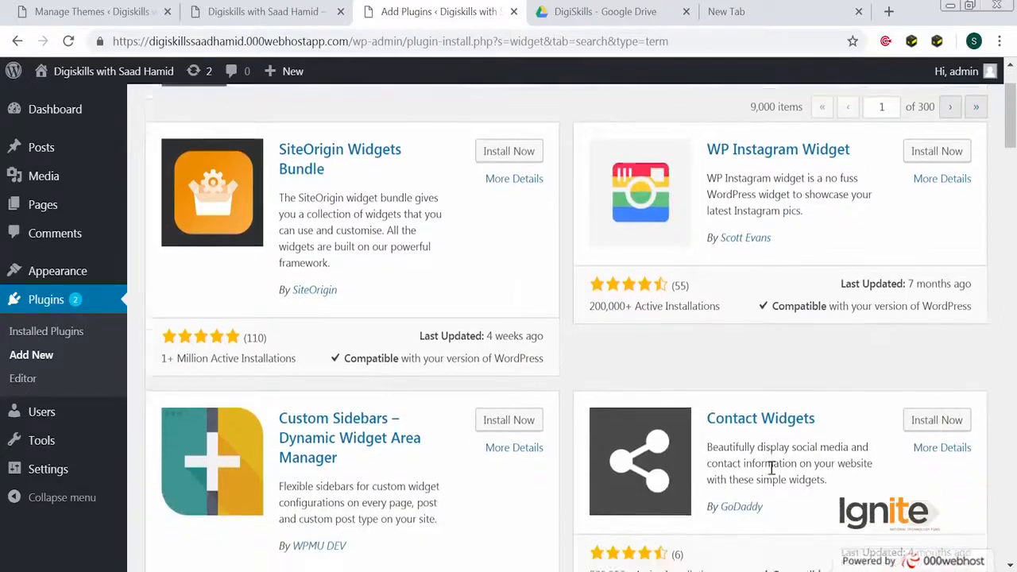
scroll(752, 320, "up", 2)
scroll(751, 320, "down", 5)
scroll(751, 318, "down", 6)
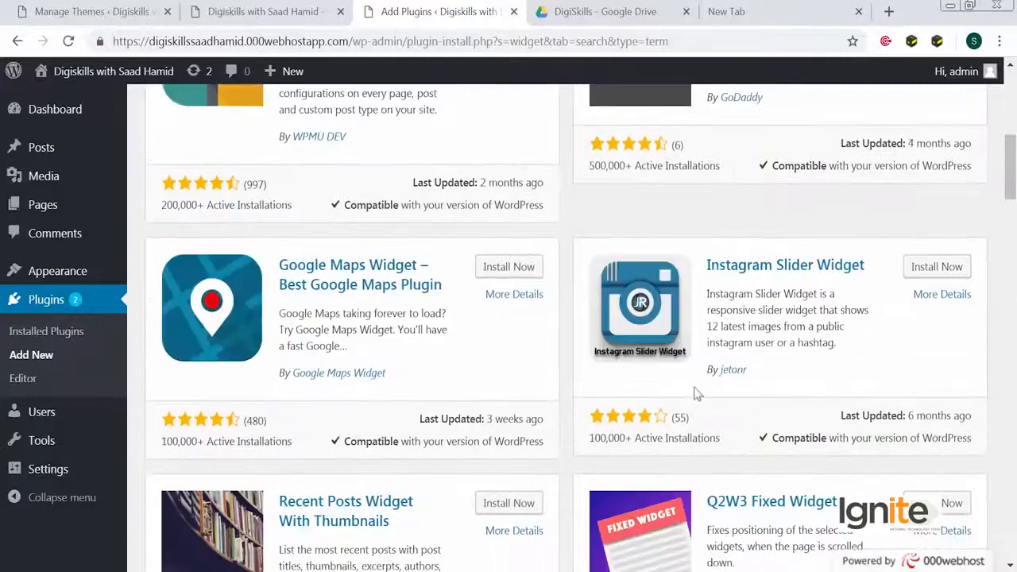
scroll(419, 305, "down", 6)
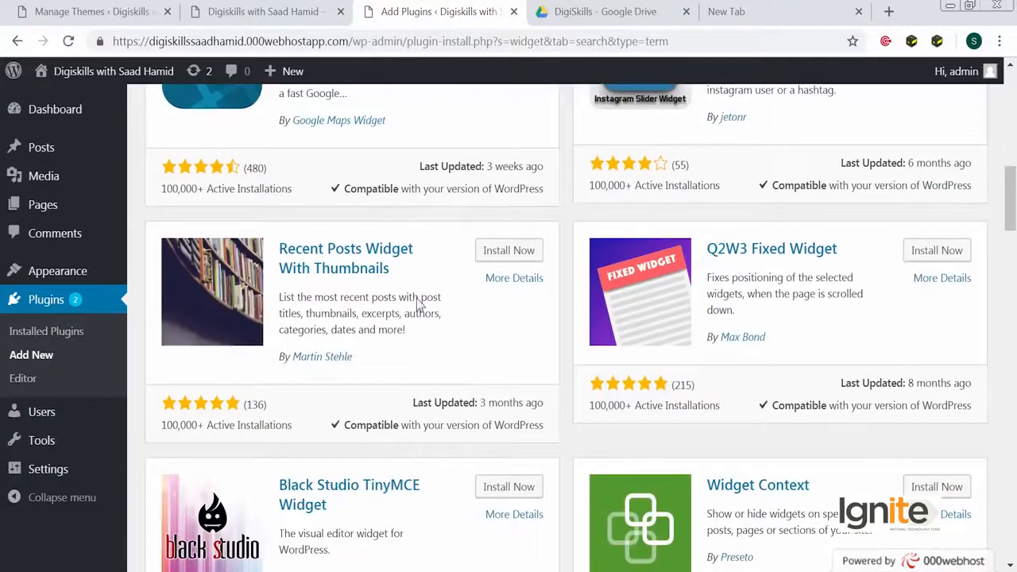
scroll(419, 304, "down", 4)
scroll(418, 304, "down", 8)
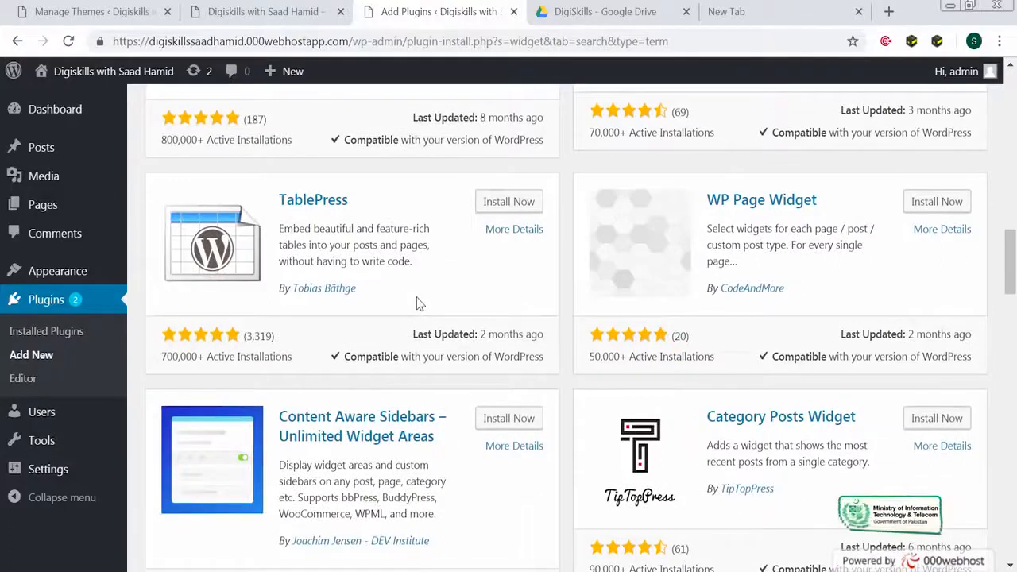
scroll(421, 295, "down", 8)
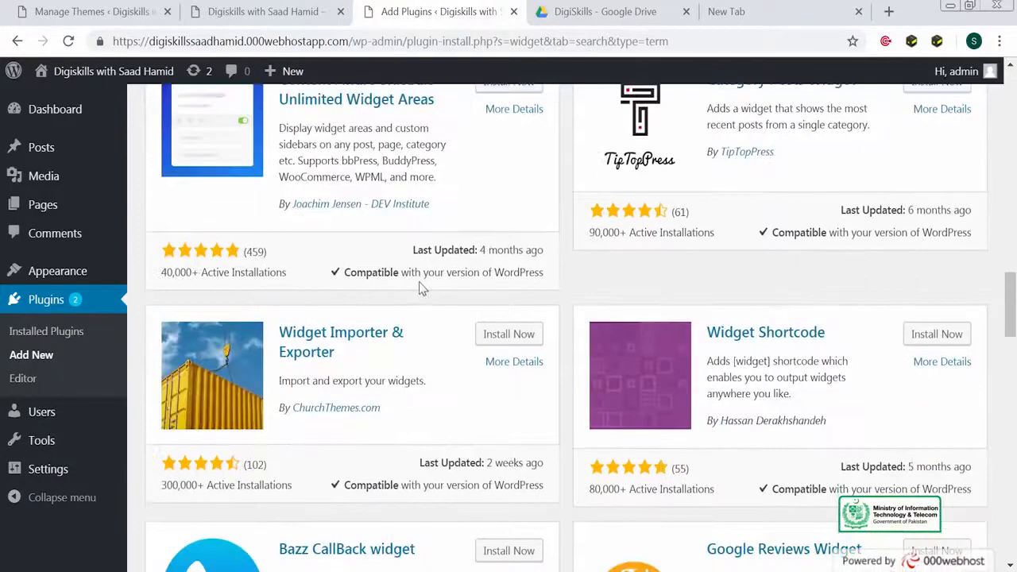
scroll(421, 292, "down", 6)
scroll(418, 289, "up", 20)
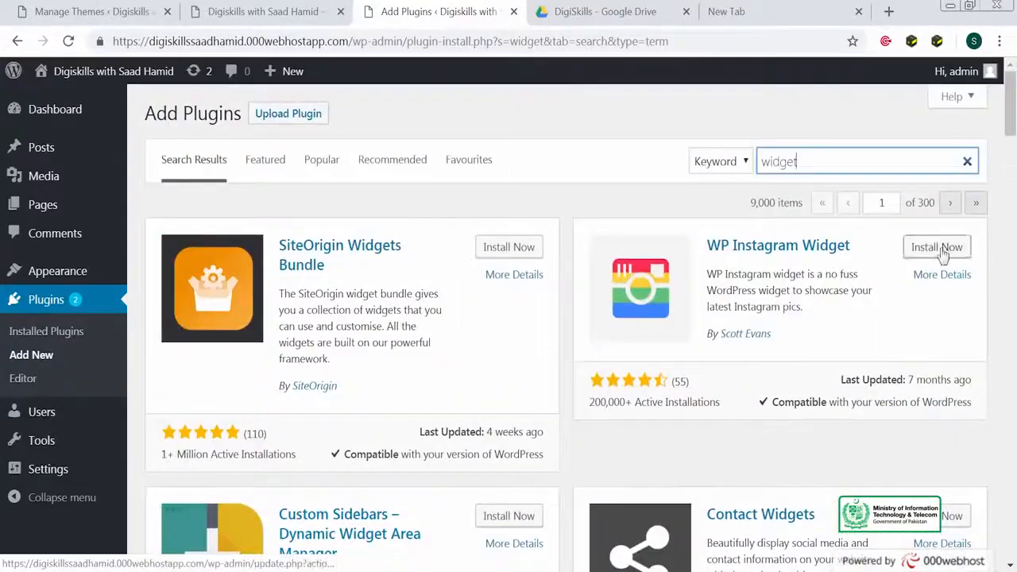
- Install and activate the Contact Widgets plugin
left_click(928, 516)
scroll(820, 473, "down", 3)
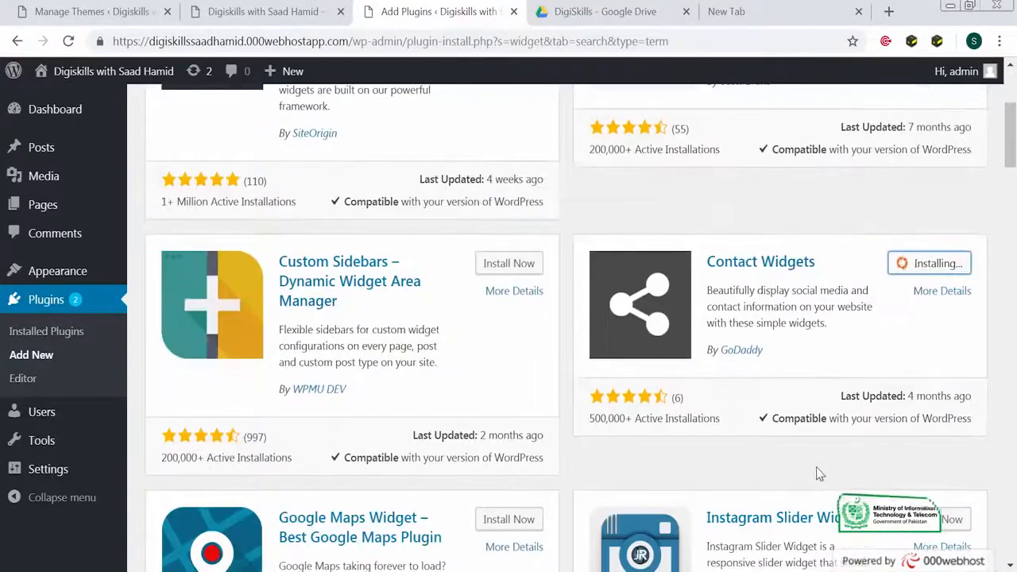
left_click(922, 269)
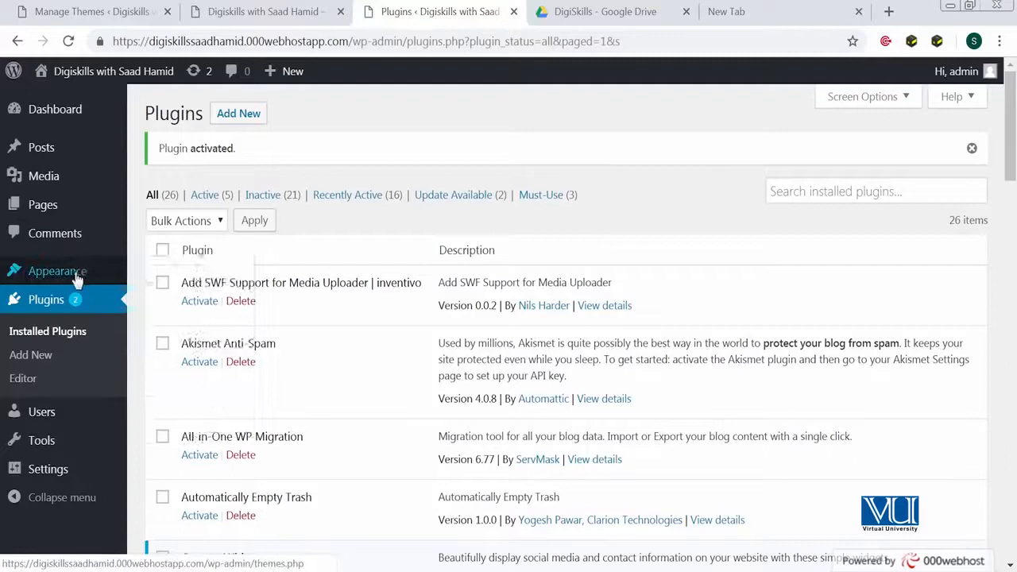
- Add a Contact Details widget to the top of the Sidebar
mouse_move(47, 271)
left_click(219, 321)
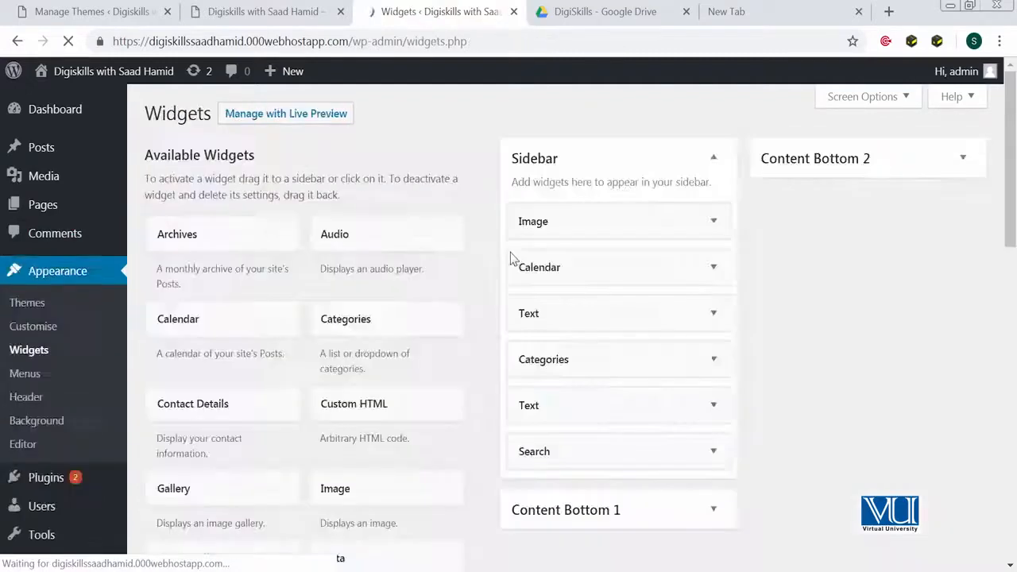
scroll(397, 352, "down", 2)
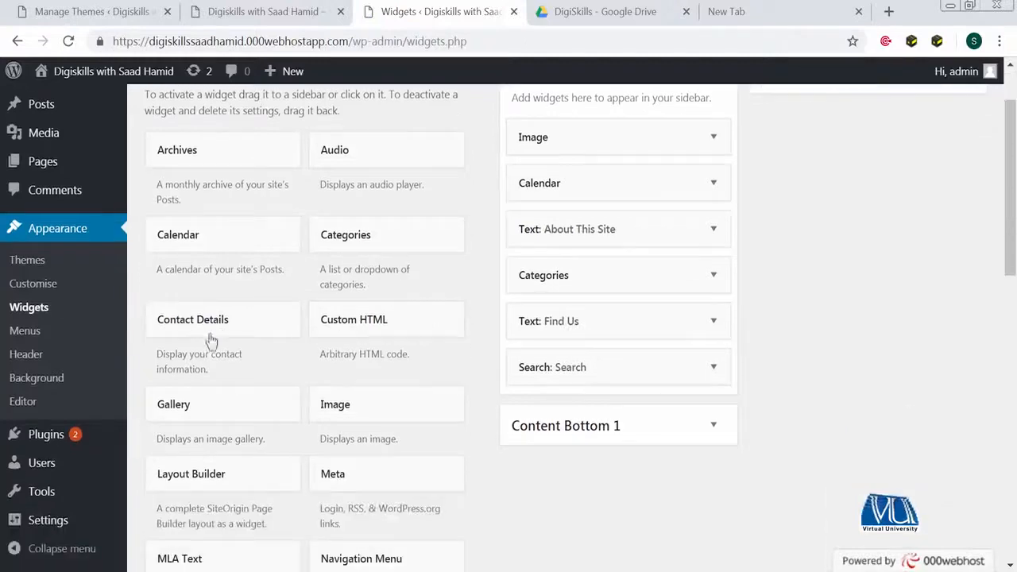
scroll(209, 334, "up", 2)
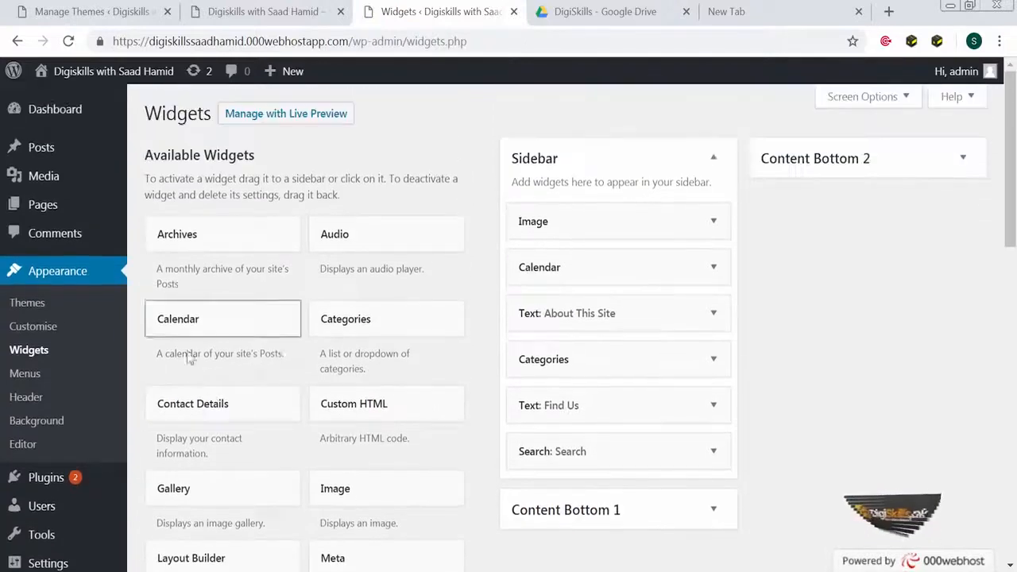
left_click_drag(199, 402, 636, 205)
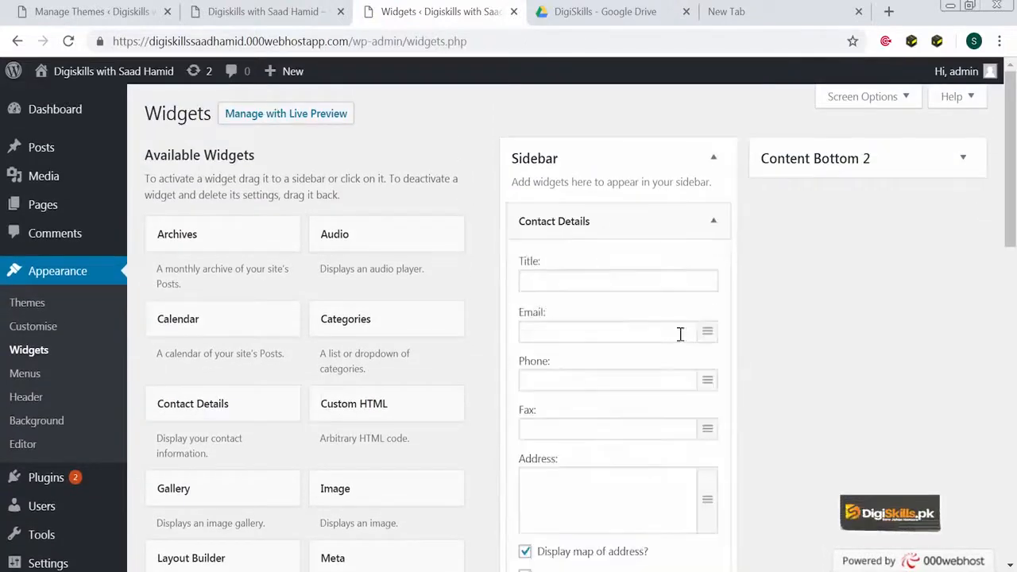
- Title it 'This my title', enter the phone number and email, save, and reload the site
scroll(681, 334, "down", 2)
left_click(609, 200)
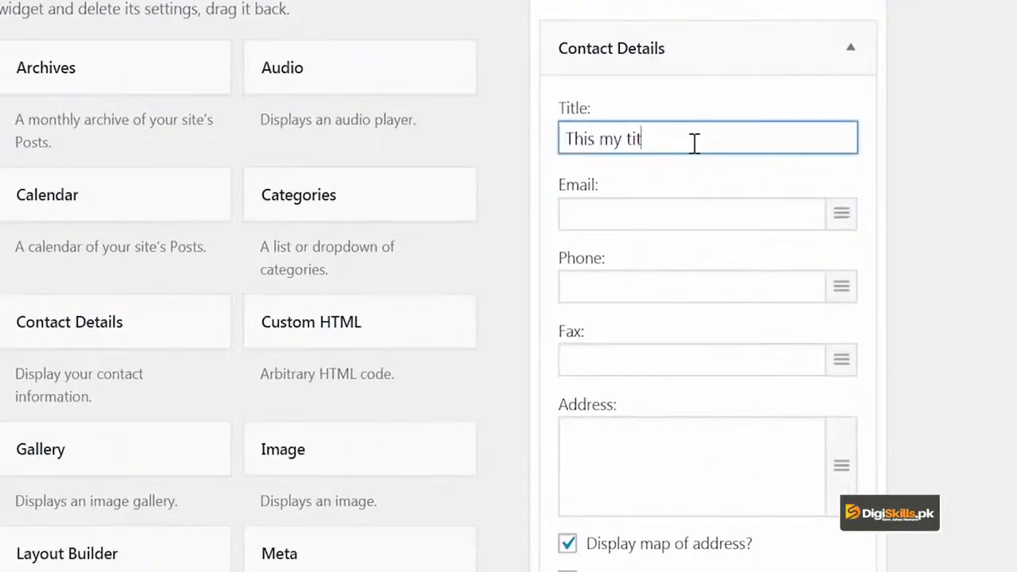
key("Tab")
key("Tab")
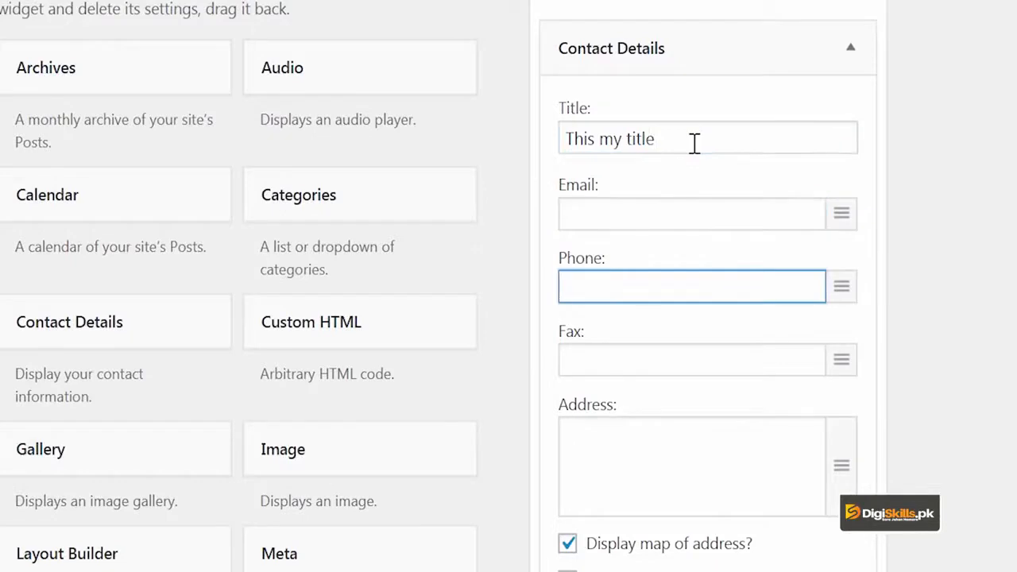
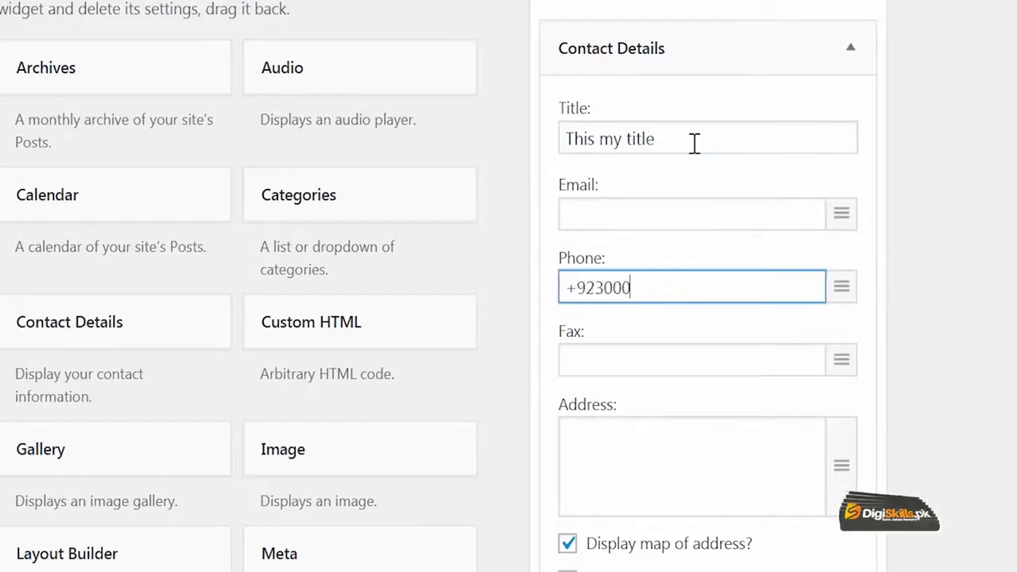
left_click(578, 208)
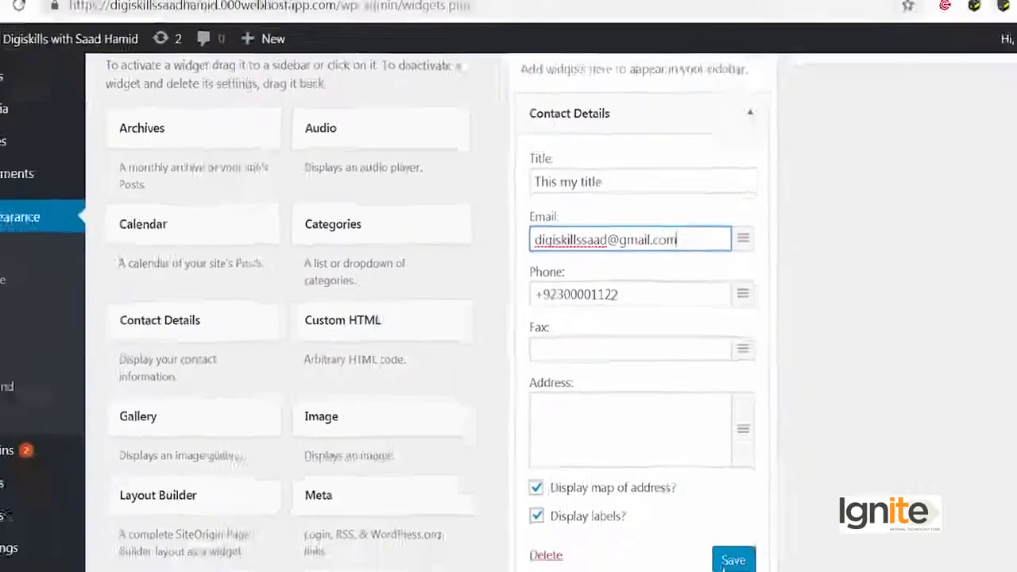
left_click(697, 532)
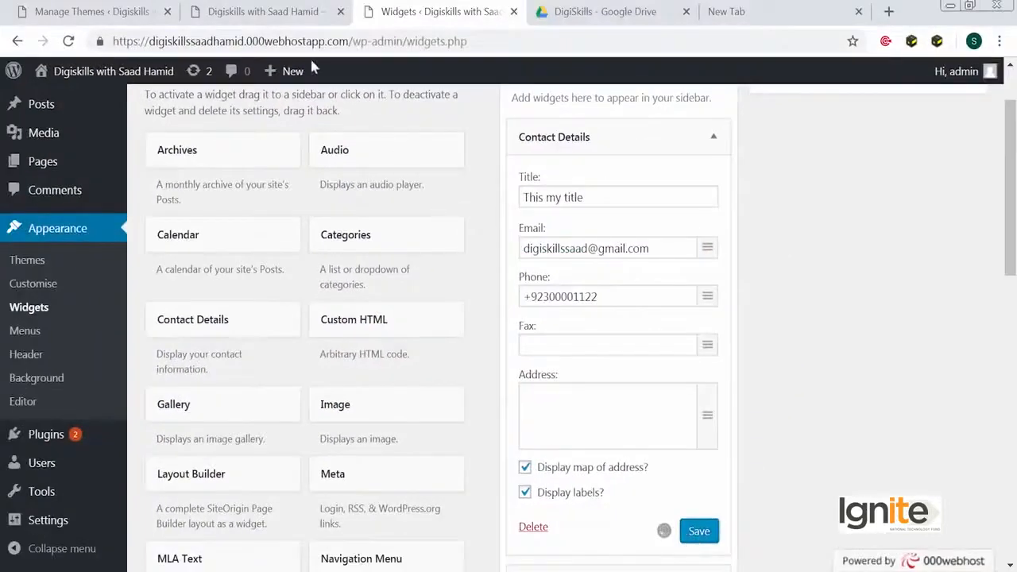
left_click(284, 18)
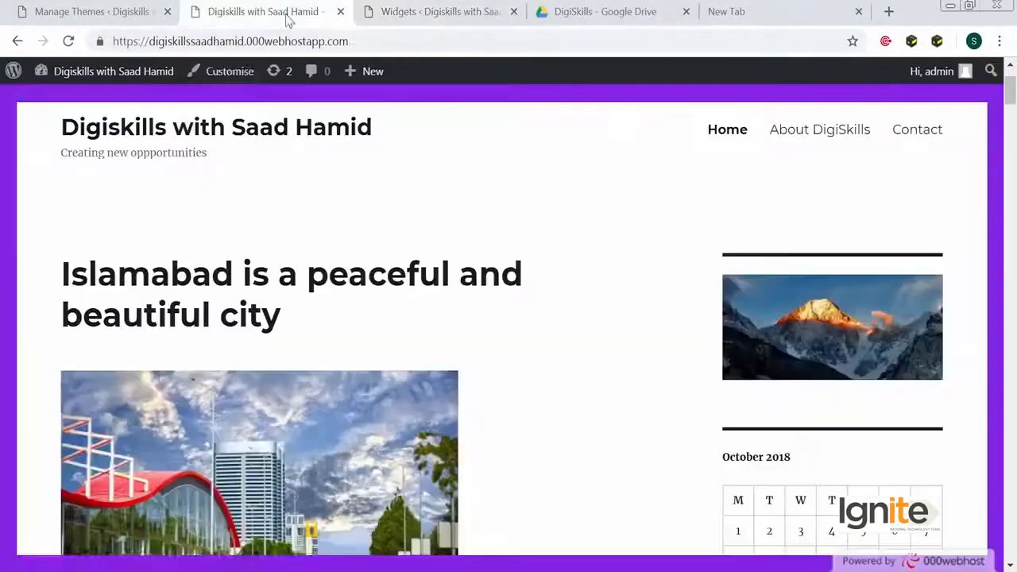
left_click(69, 40)
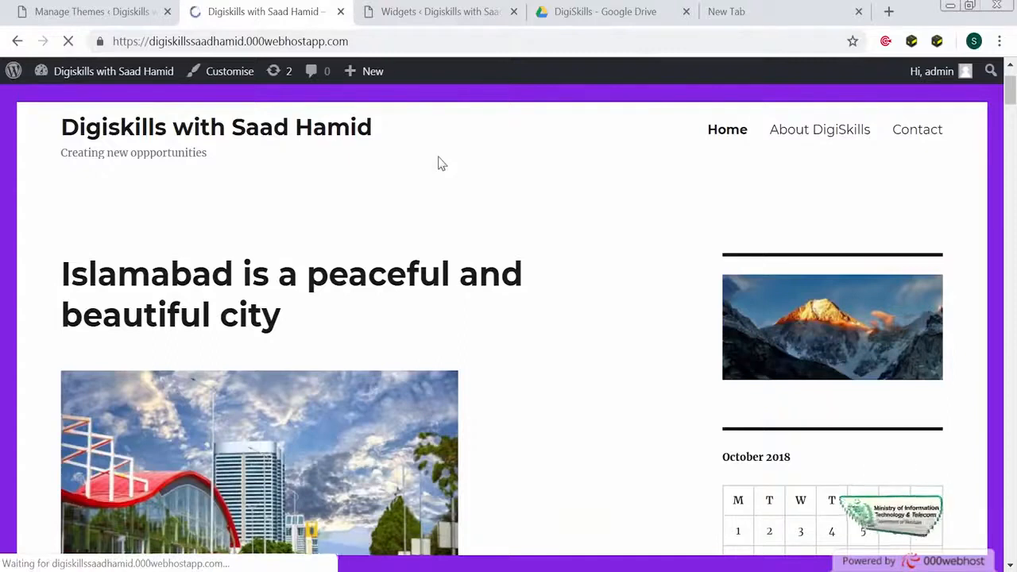